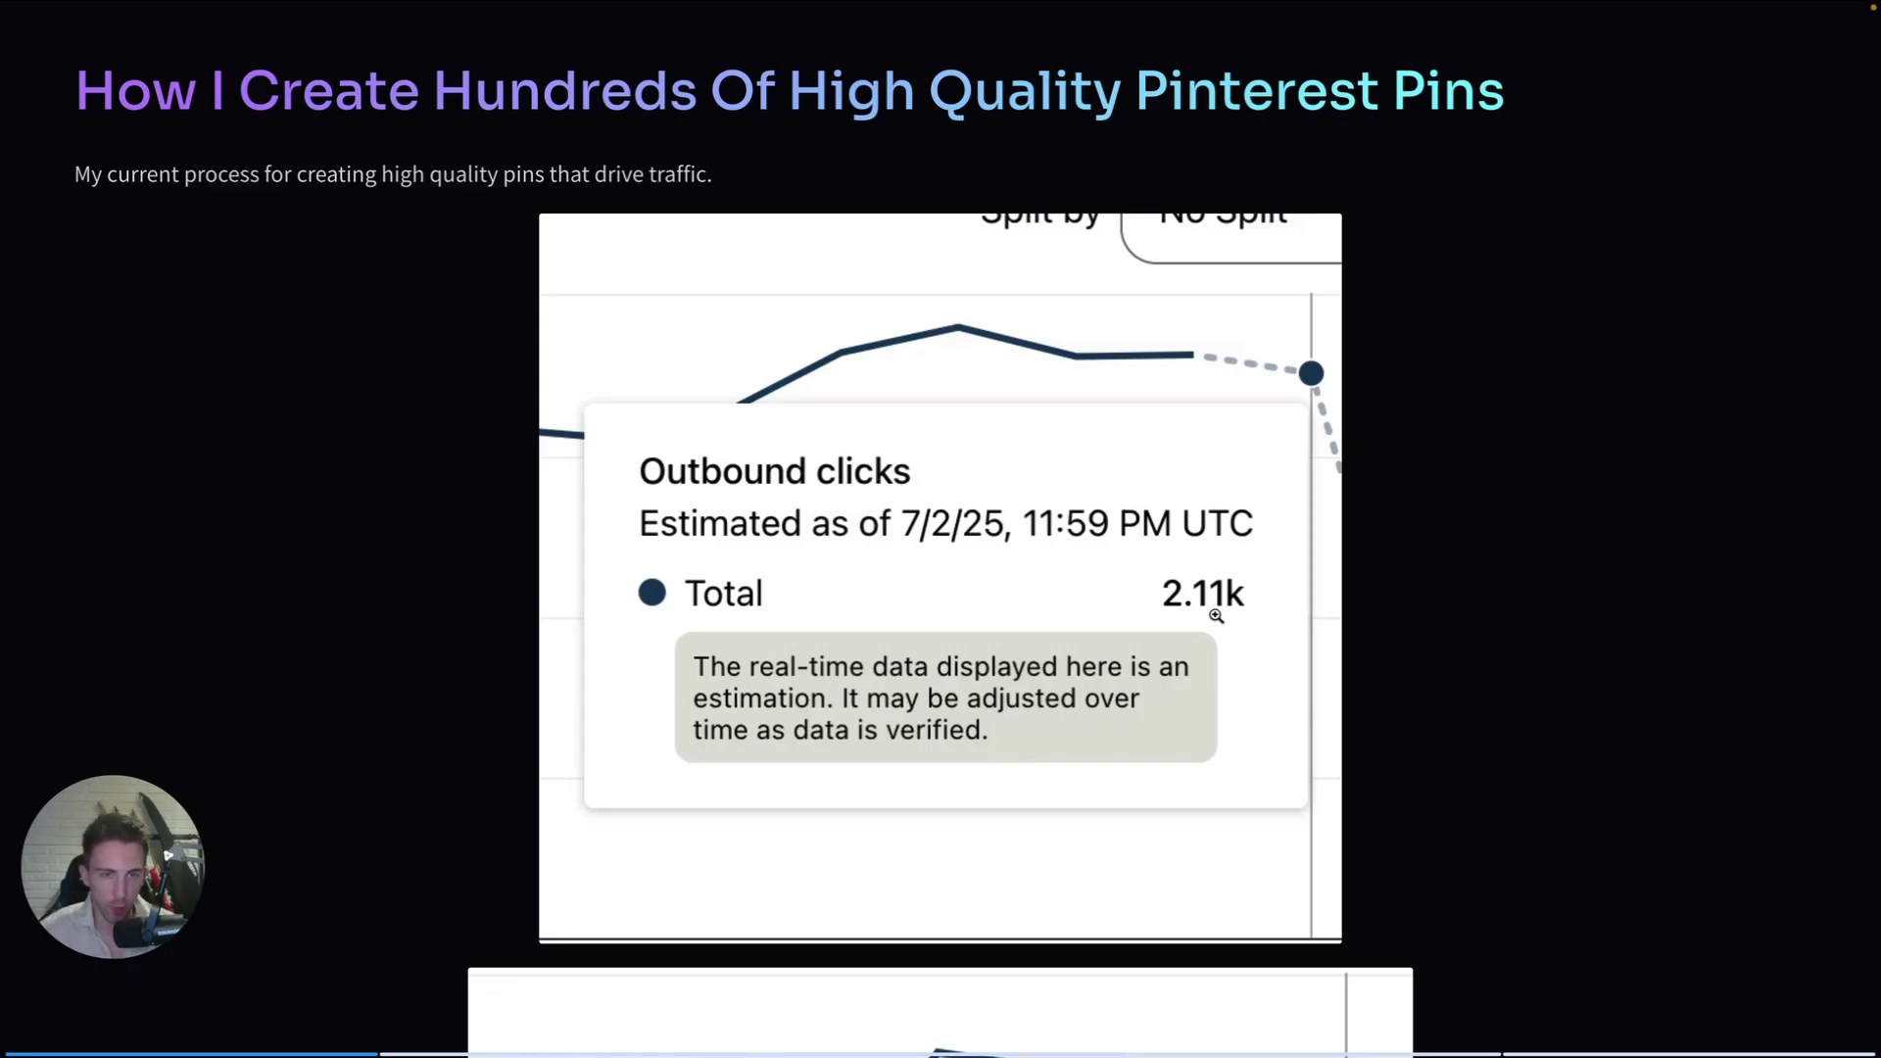
{"action": "scroll", "coordinate": [1218, 622], "scroll_direction": "down", "scroll_amount": 3}
{"action": "scroll", "coordinate": [1219, 614], "scroll_direction": "down", "scroll_amount": 2}
{"action": "scroll", "coordinate": [1218, 617], "scroll_direction": "down", "scroll_amount": 1}
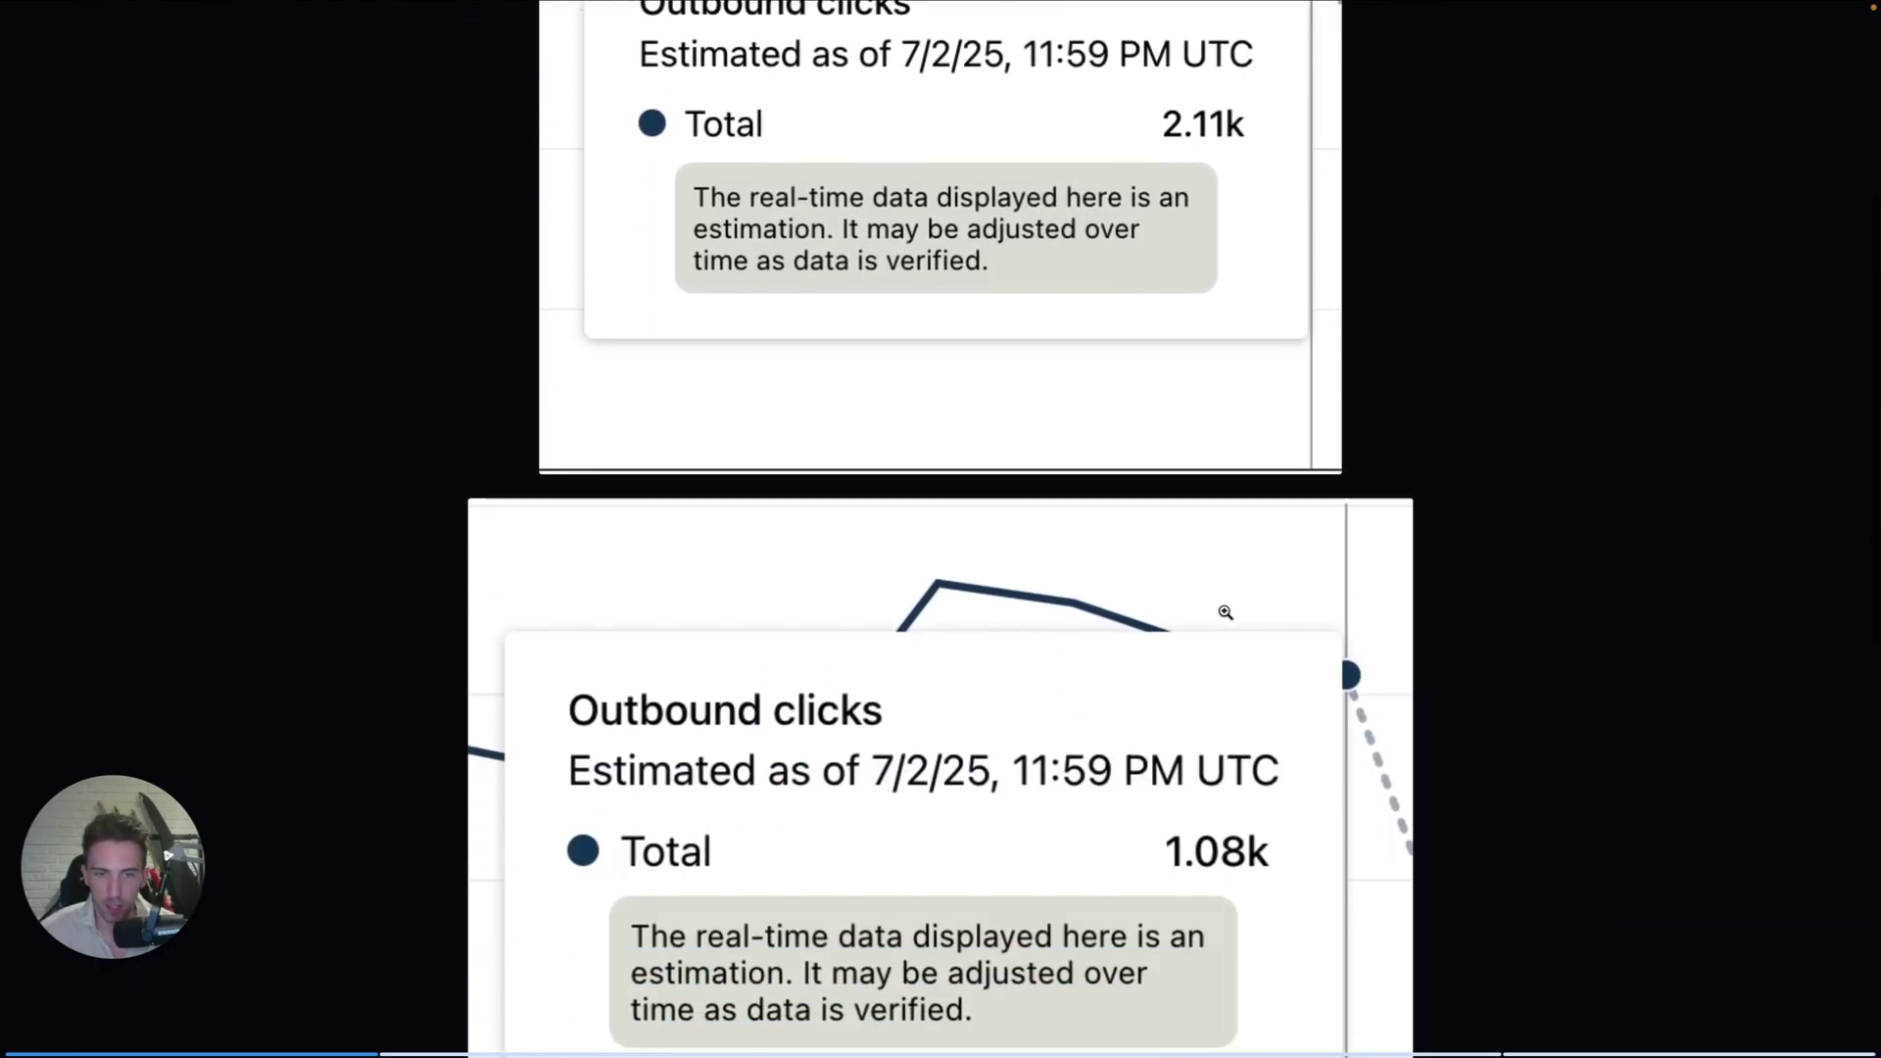
{"action": "scroll", "coordinate": [1219, 624], "scroll_direction": "down", "scroll_amount": 3}
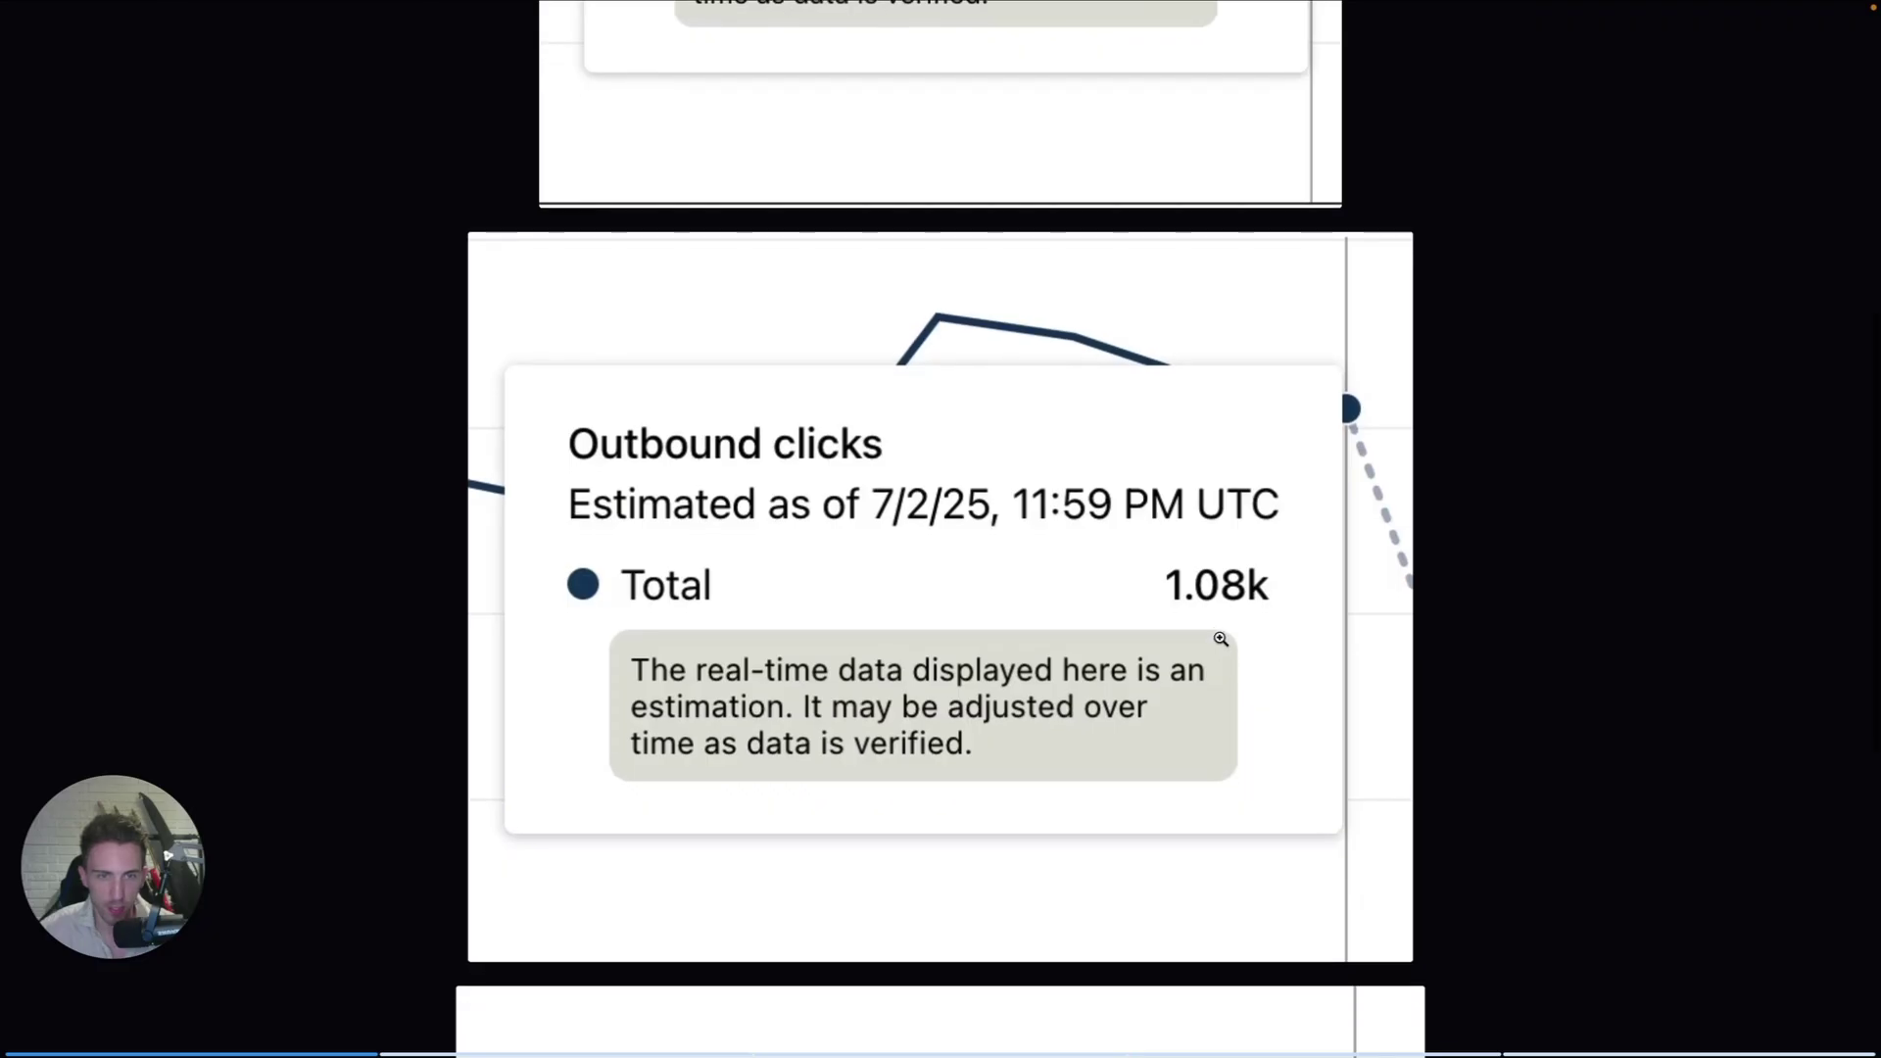
{"action": "scroll", "coordinate": [1219, 641], "scroll_direction": "down", "scroll_amount": 2}
{"action": "scroll", "coordinate": [1220, 639], "scroll_direction": "down", "scroll_amount": 3}
{"action": "scroll", "coordinate": [1246, 884], "scroll_direction": "down", "scroll_amount": 1}
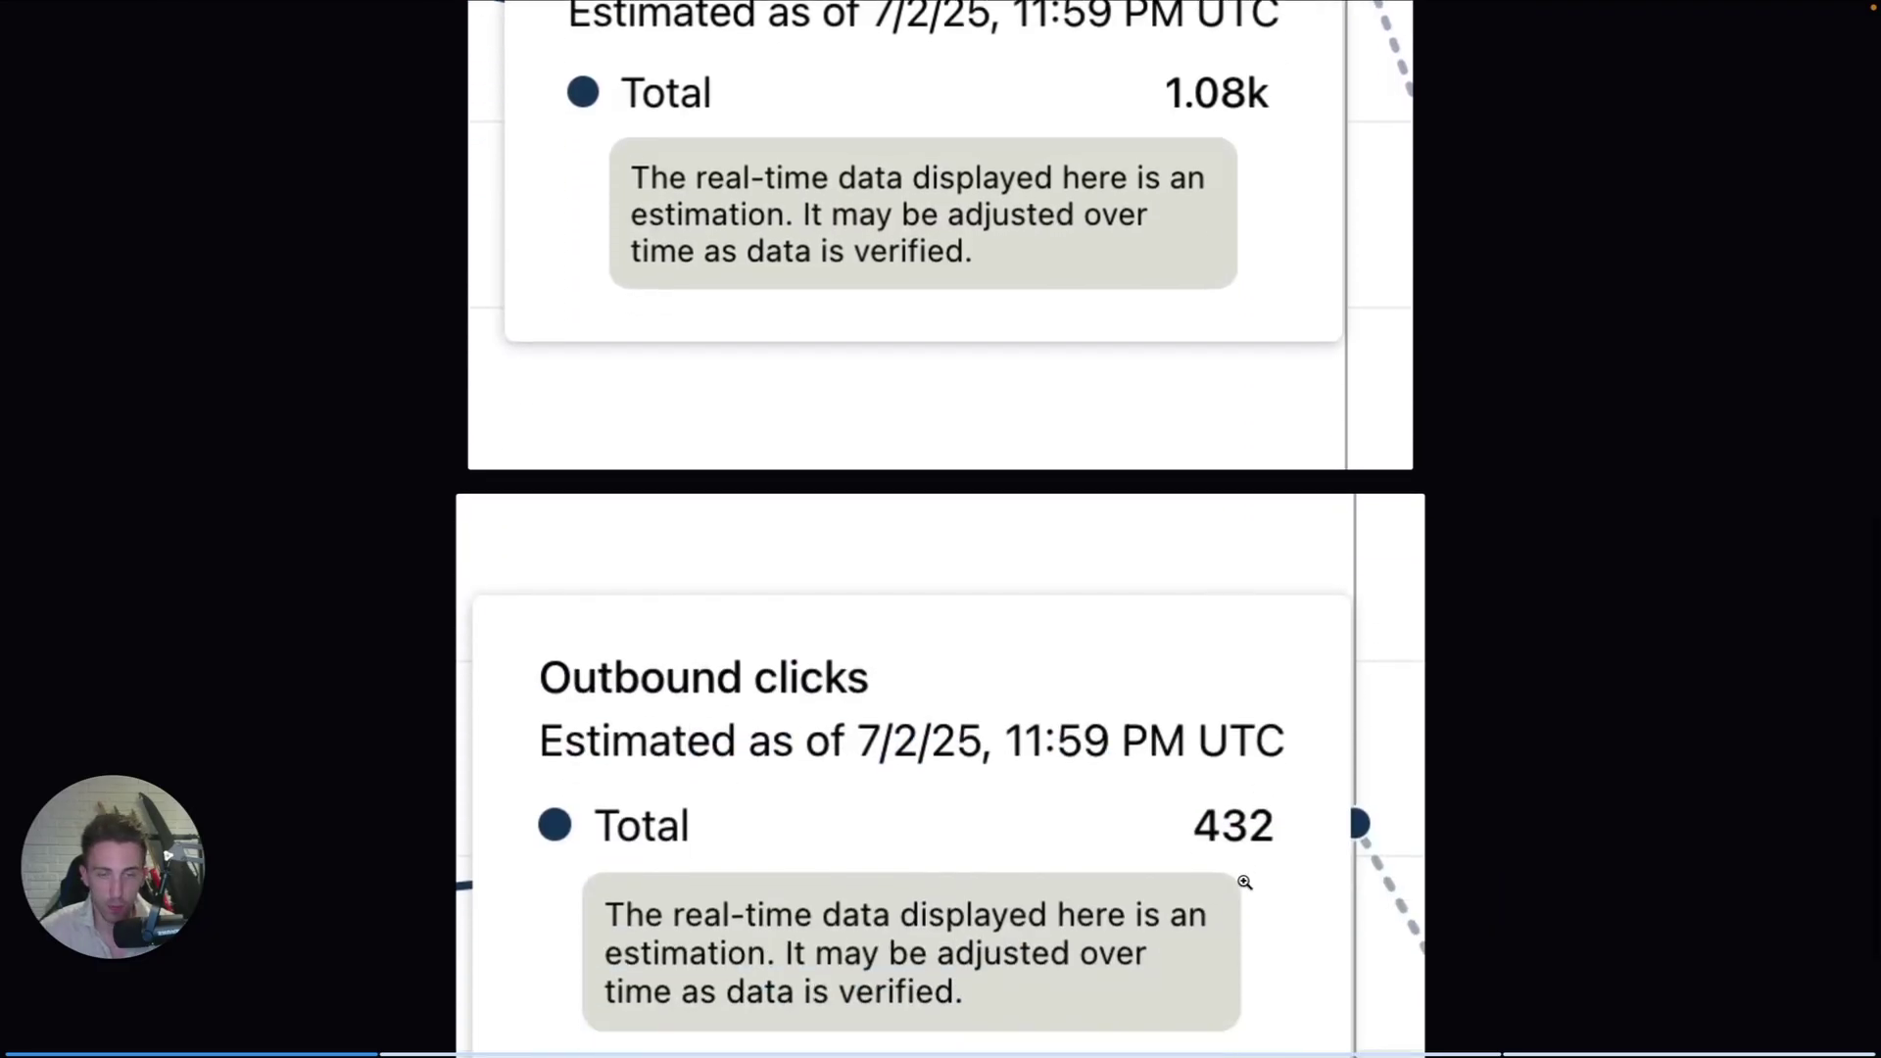
{"action": "scroll", "coordinate": [1246, 860], "scroll_direction": "down", "scroll_amount": 1}
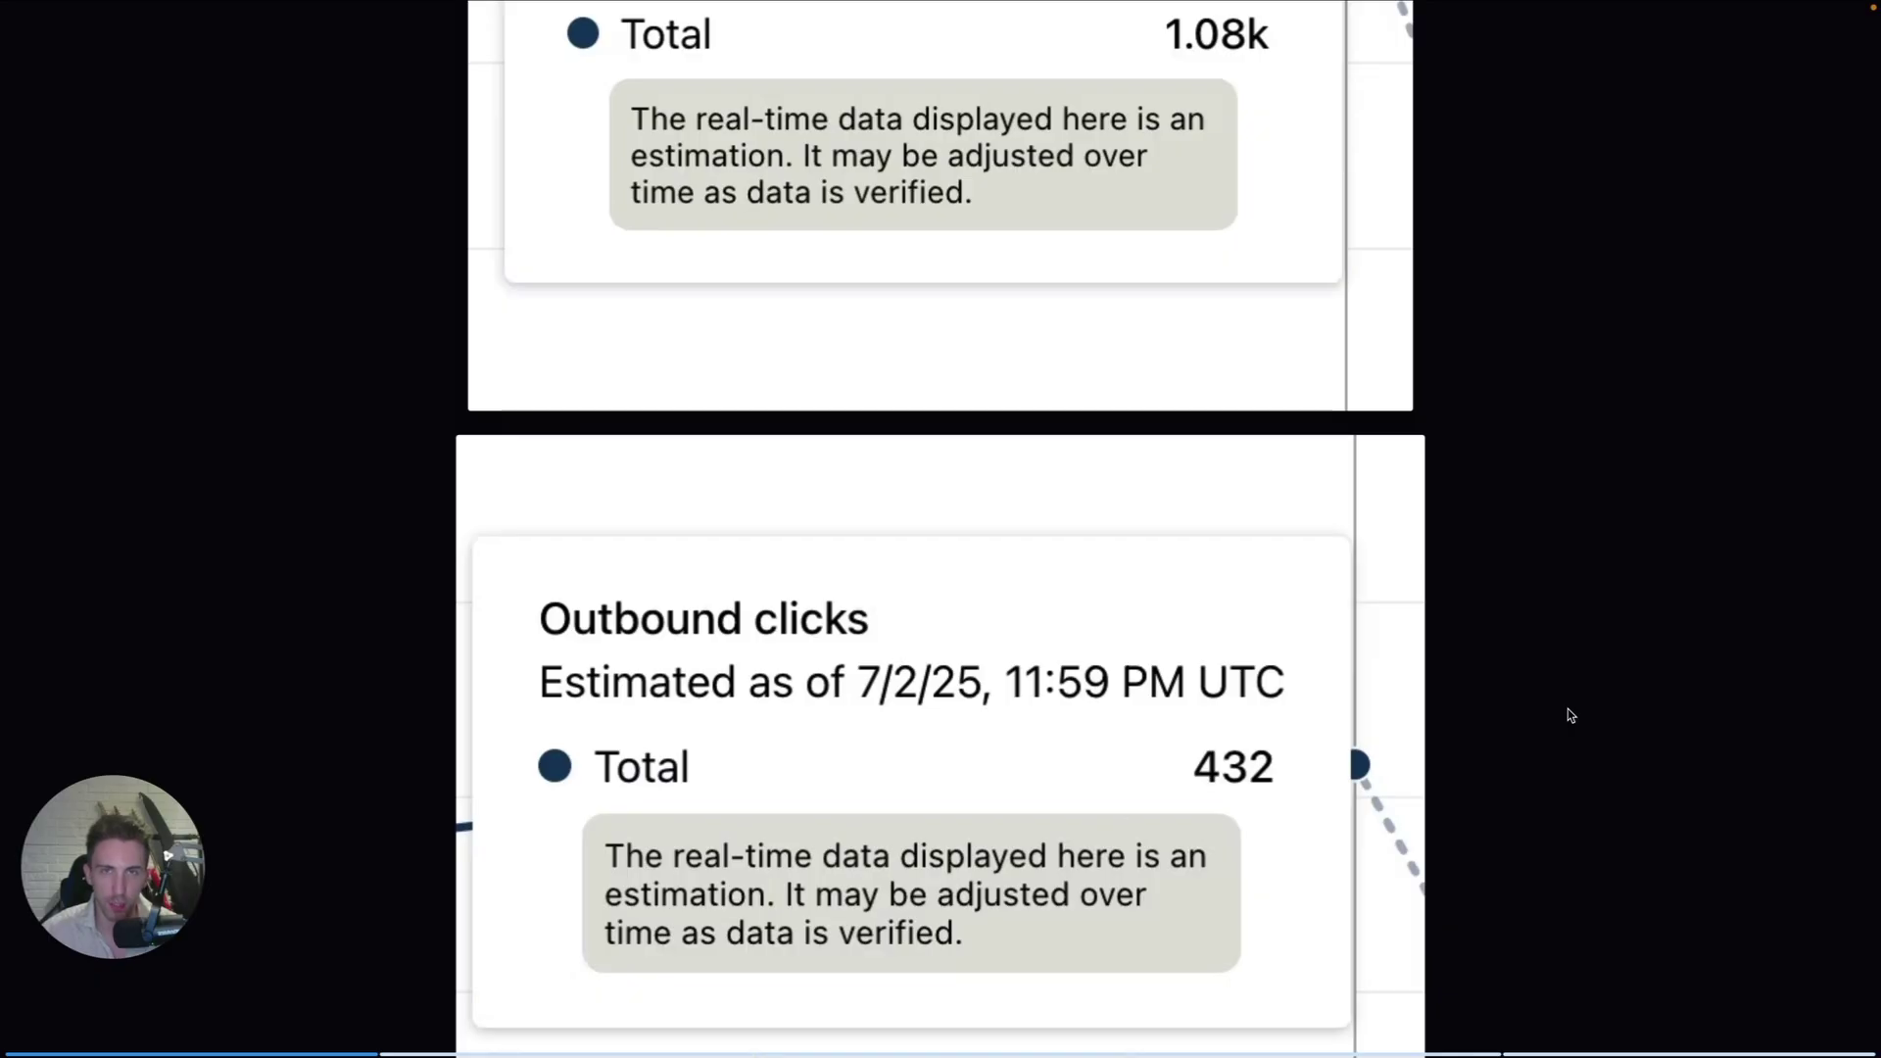
{"action": "scroll", "coordinate": [1453, 609], "scroll_direction": "down", "scroll_amount": 2}
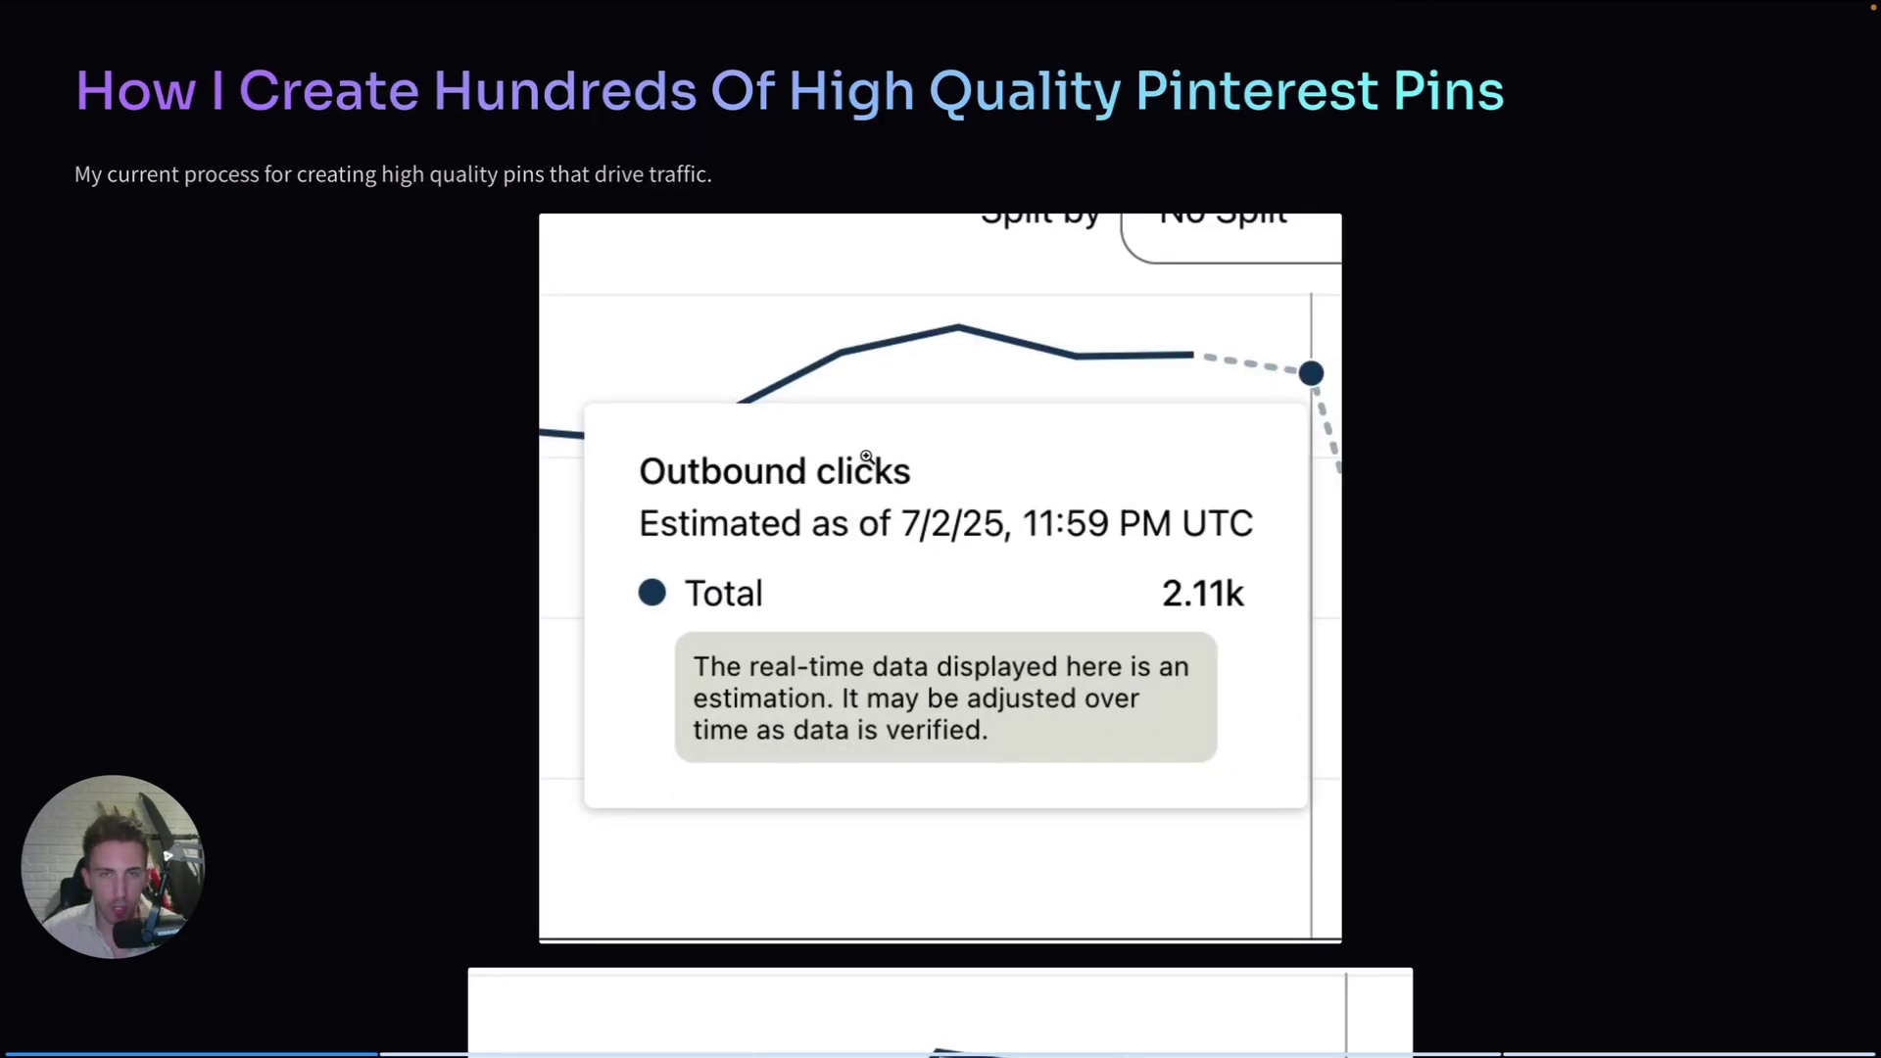
{"action": "scroll", "coordinate": [866, 459], "scroll_direction": "down", "scroll_amount": 3}
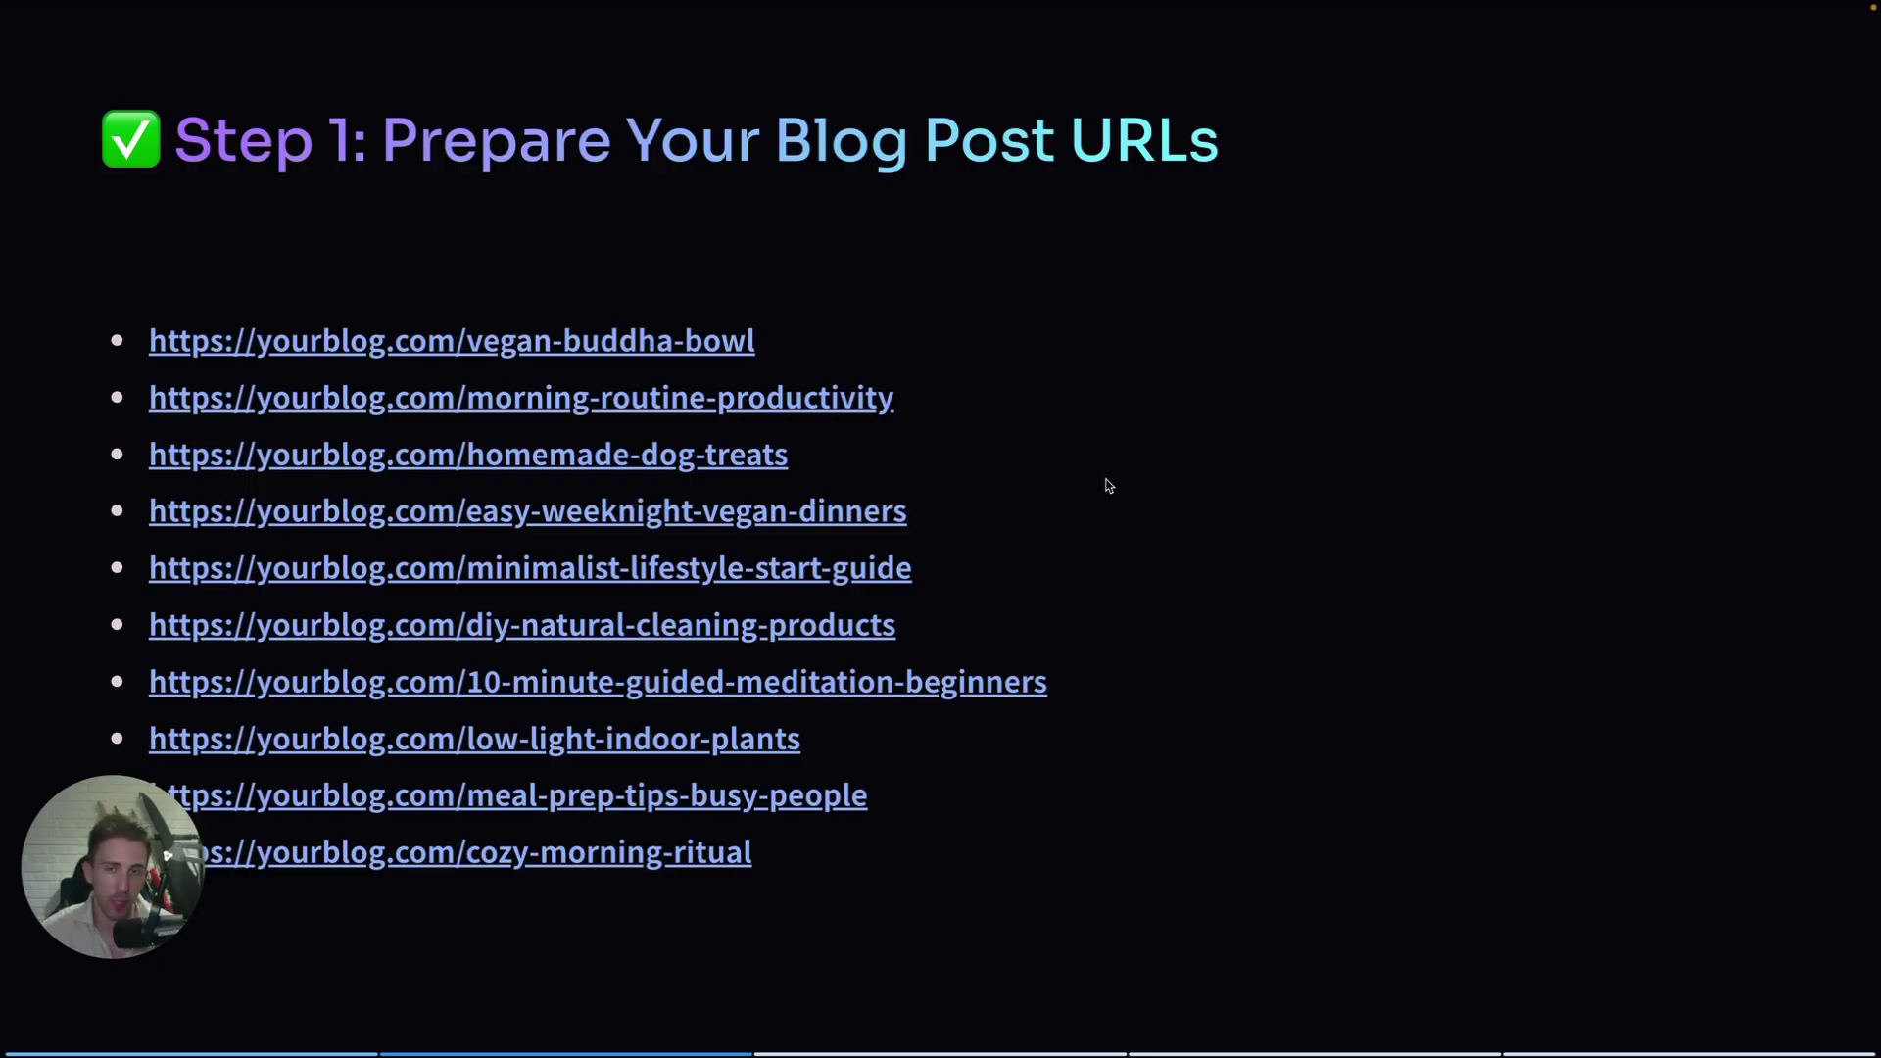
- Advance the slideshow from the blog URL list to the 'Chat GPT Prompt' slide
{"action": "key", "text": "Right"}
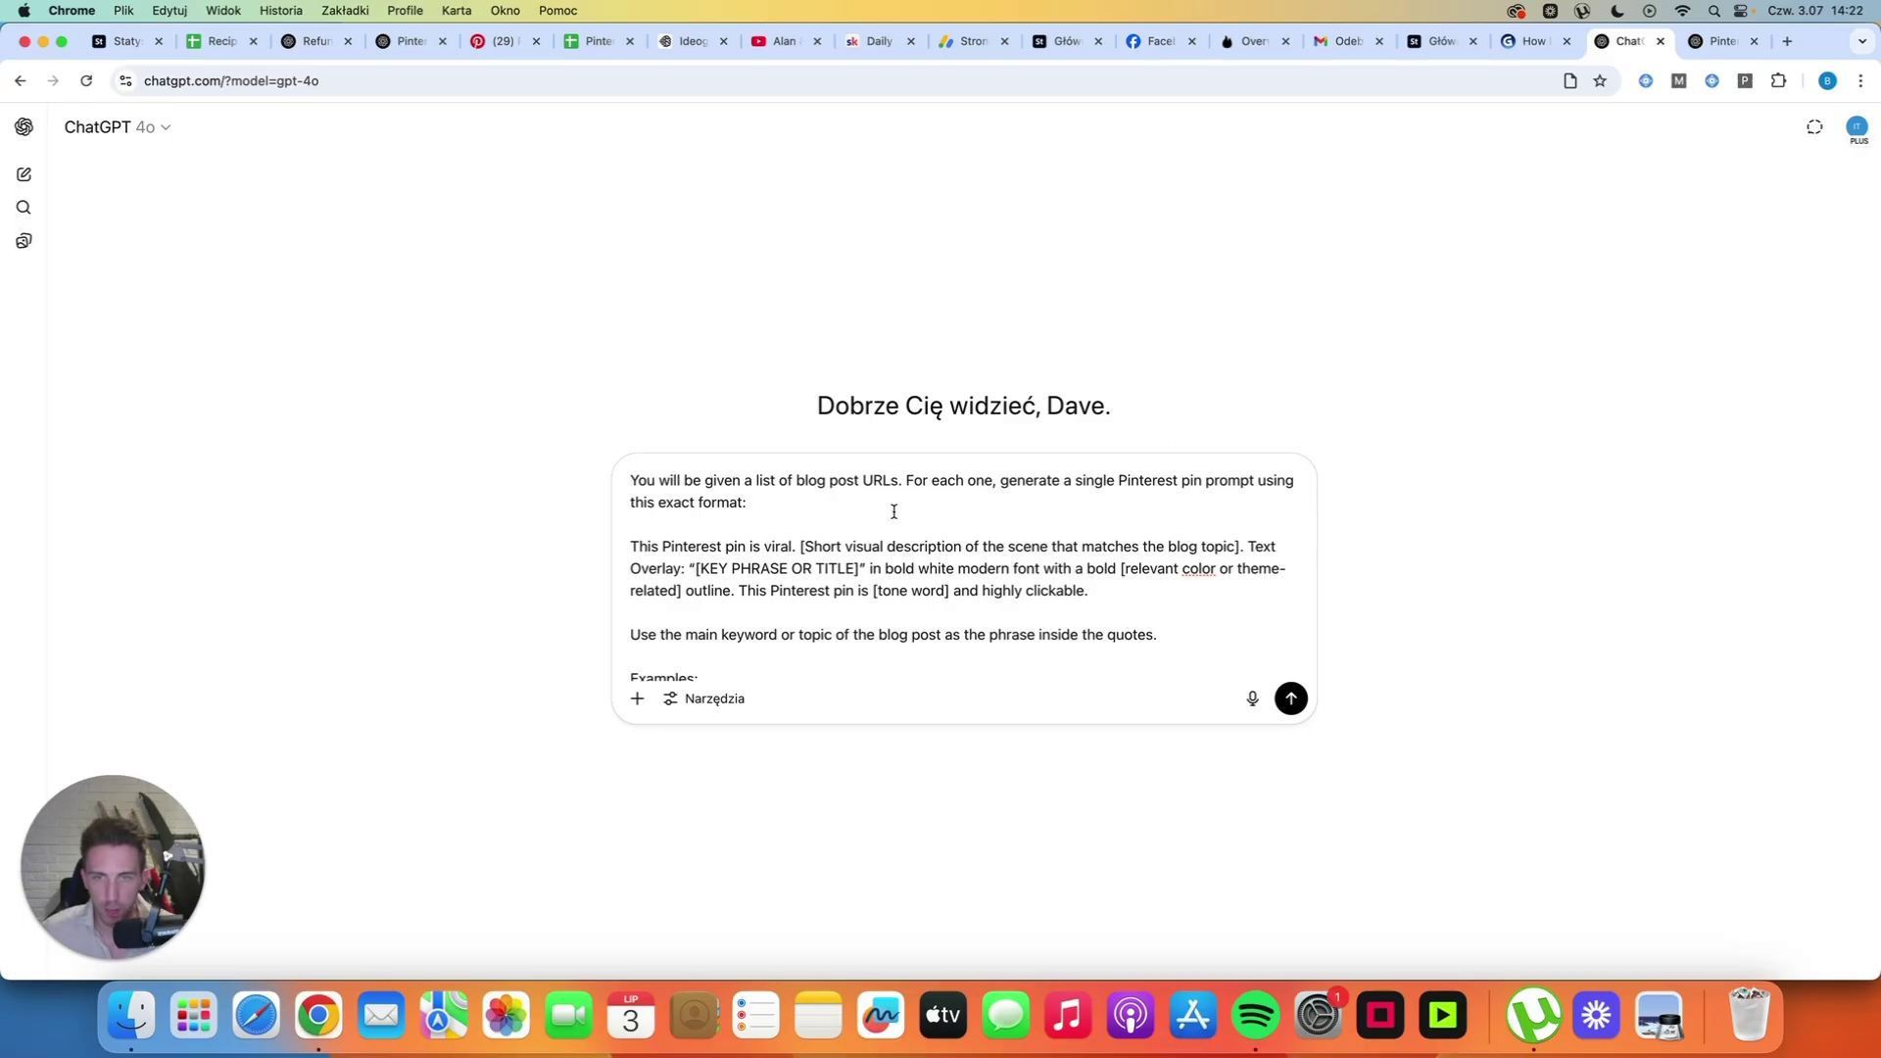
{"action": "scroll", "coordinate": [853, 515], "scroll_direction": "down", "scroll_amount": 3}
{"action": "scroll", "coordinate": [845, 522], "scroll_direction": "down", "scroll_amount": 3}
{"action": "scroll", "coordinate": [840, 530], "scroll_direction": "down", "scroll_amount": 3}
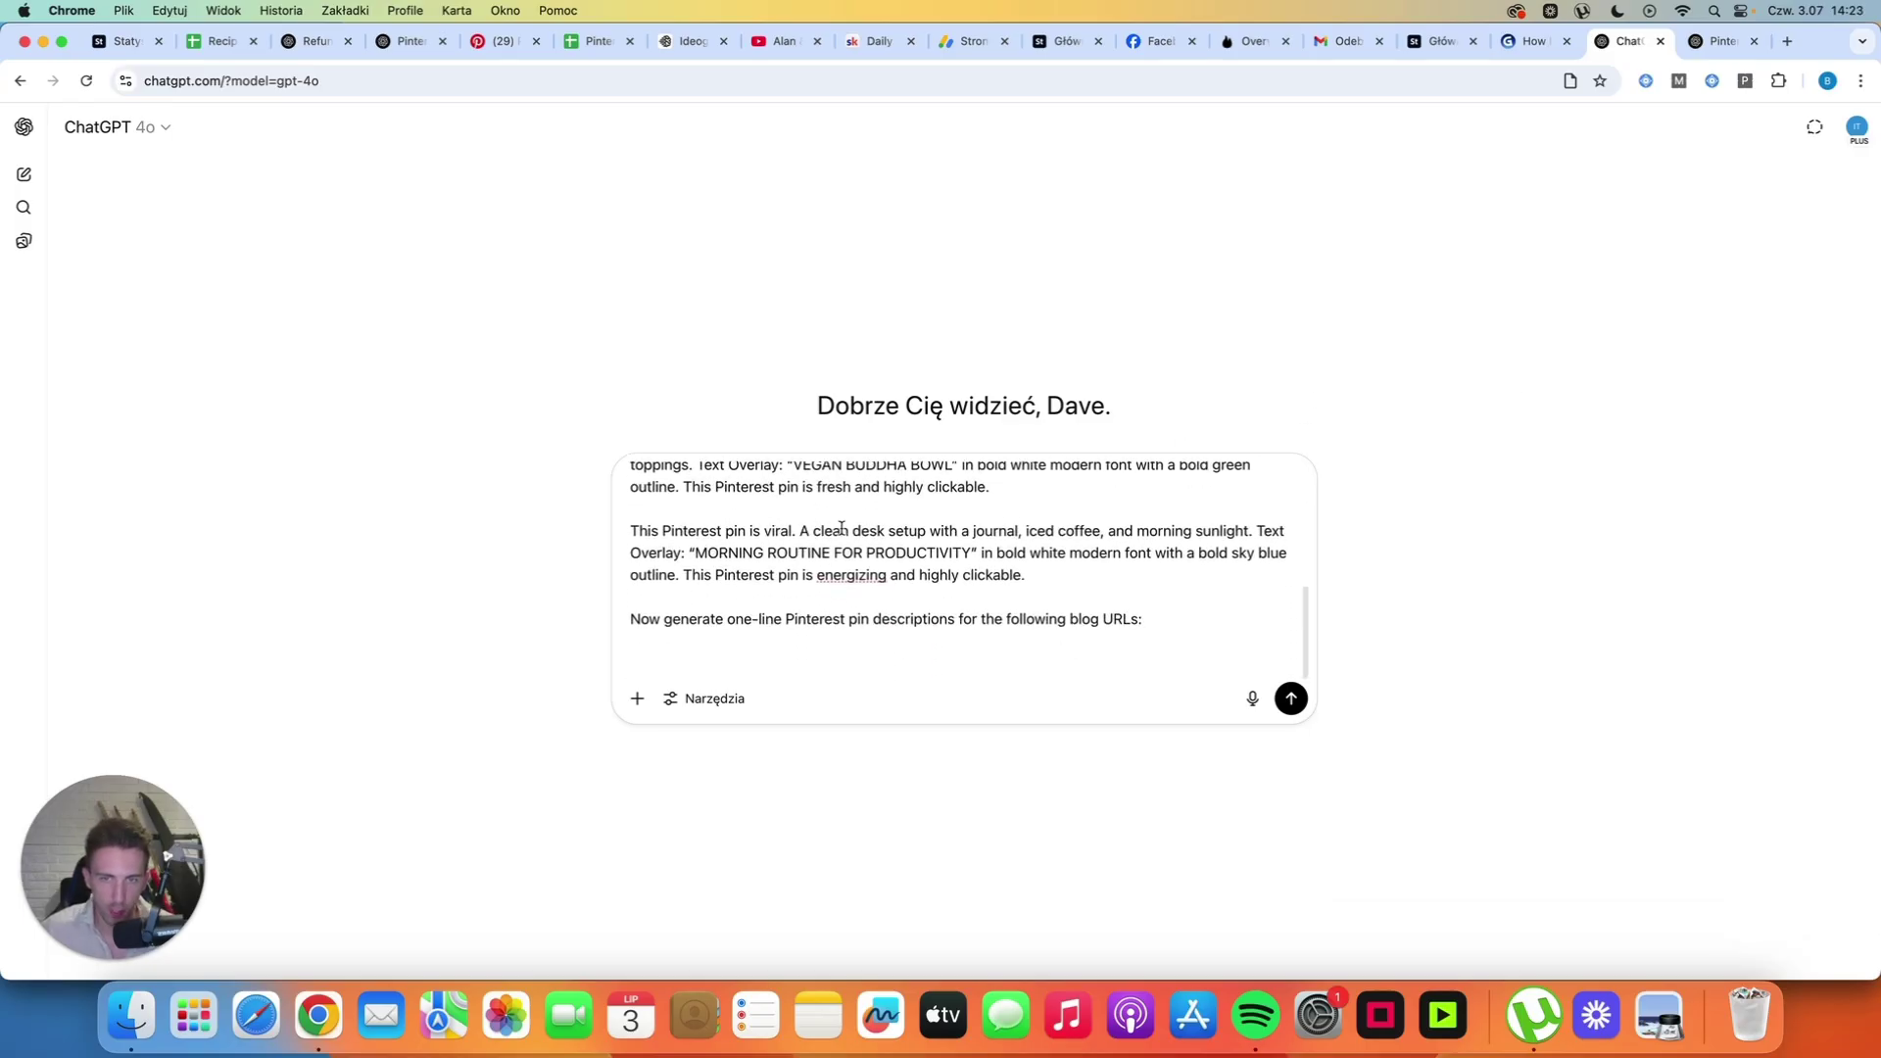
- Append the ten blog post URLs to the pin-prompt template and send it to ChatGPT
{"action": "type", "text": "https://yourblog.com/vegan-buddha-bowl"}
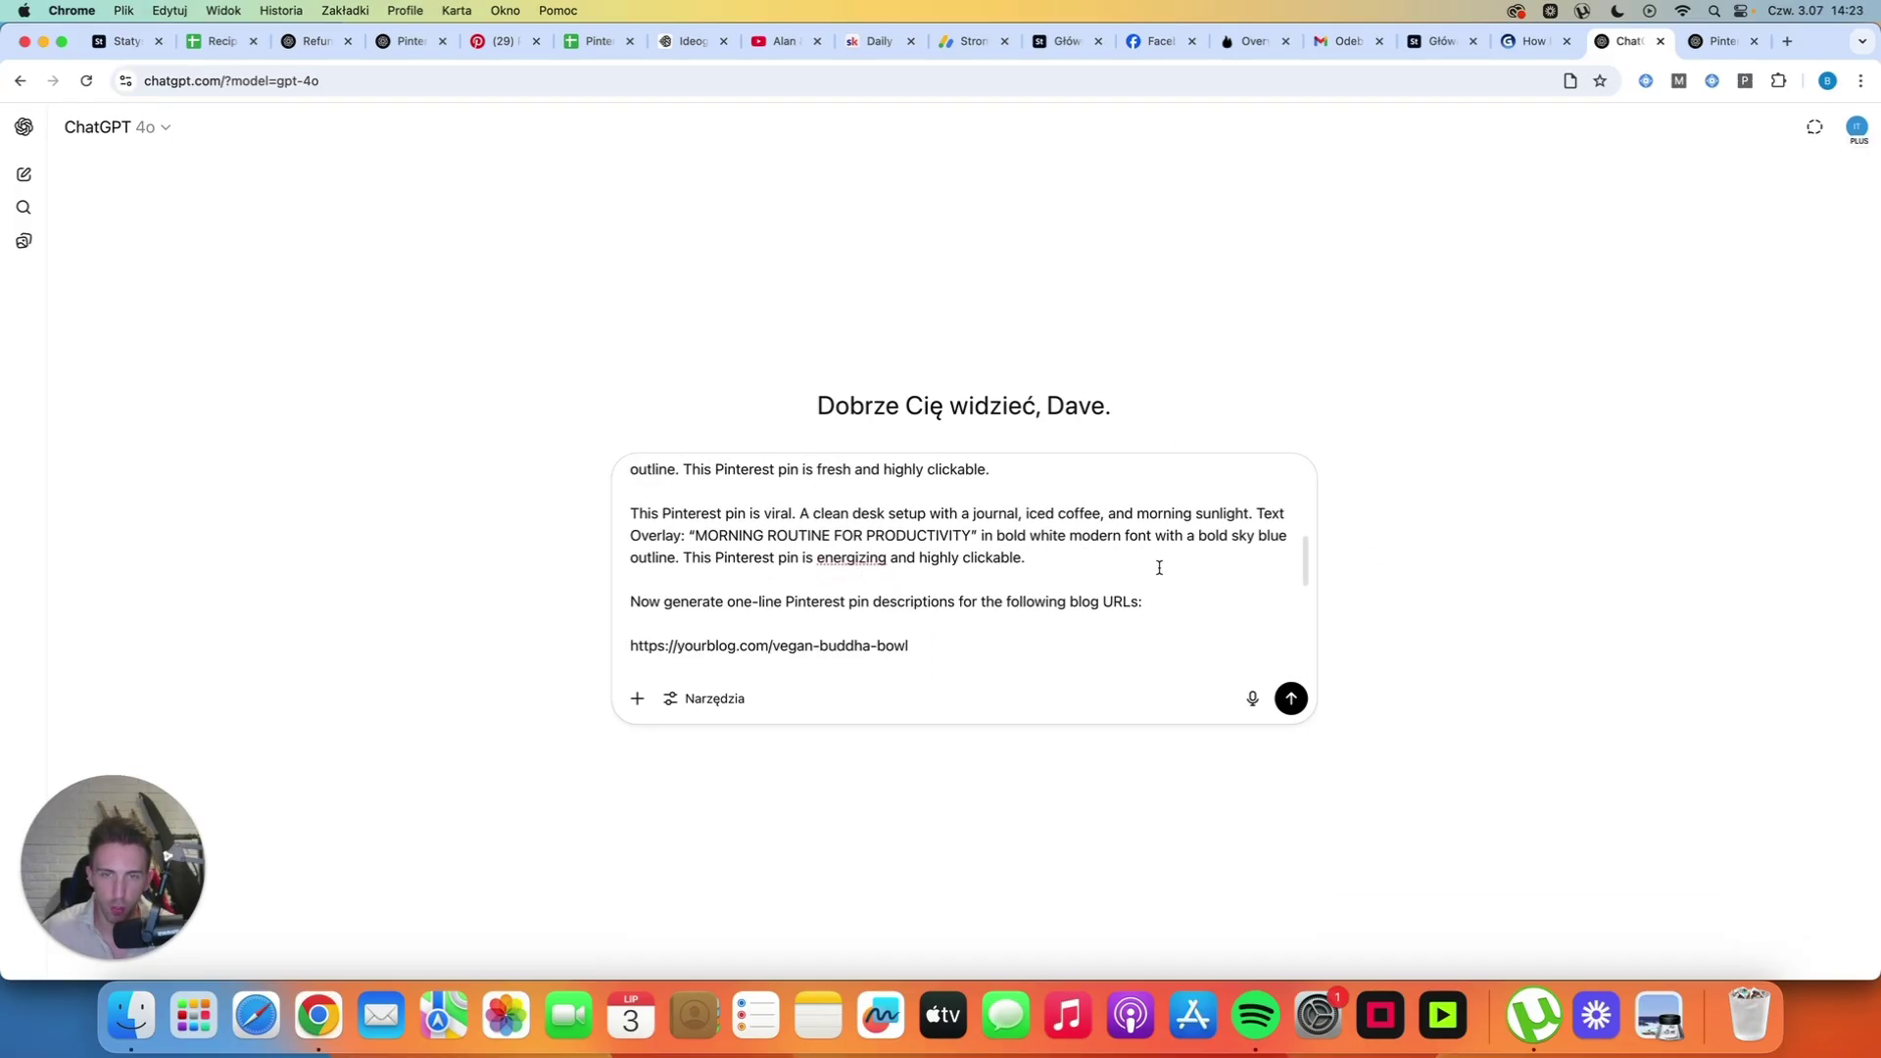
{"action": "scroll", "coordinate": [1074, 604], "scroll_direction": "down", "scroll_amount": 3}
{"action": "scroll", "coordinate": [1075, 603], "scroll_direction": "down", "scroll_amount": 3}
{"action": "key", "text": "Return"}
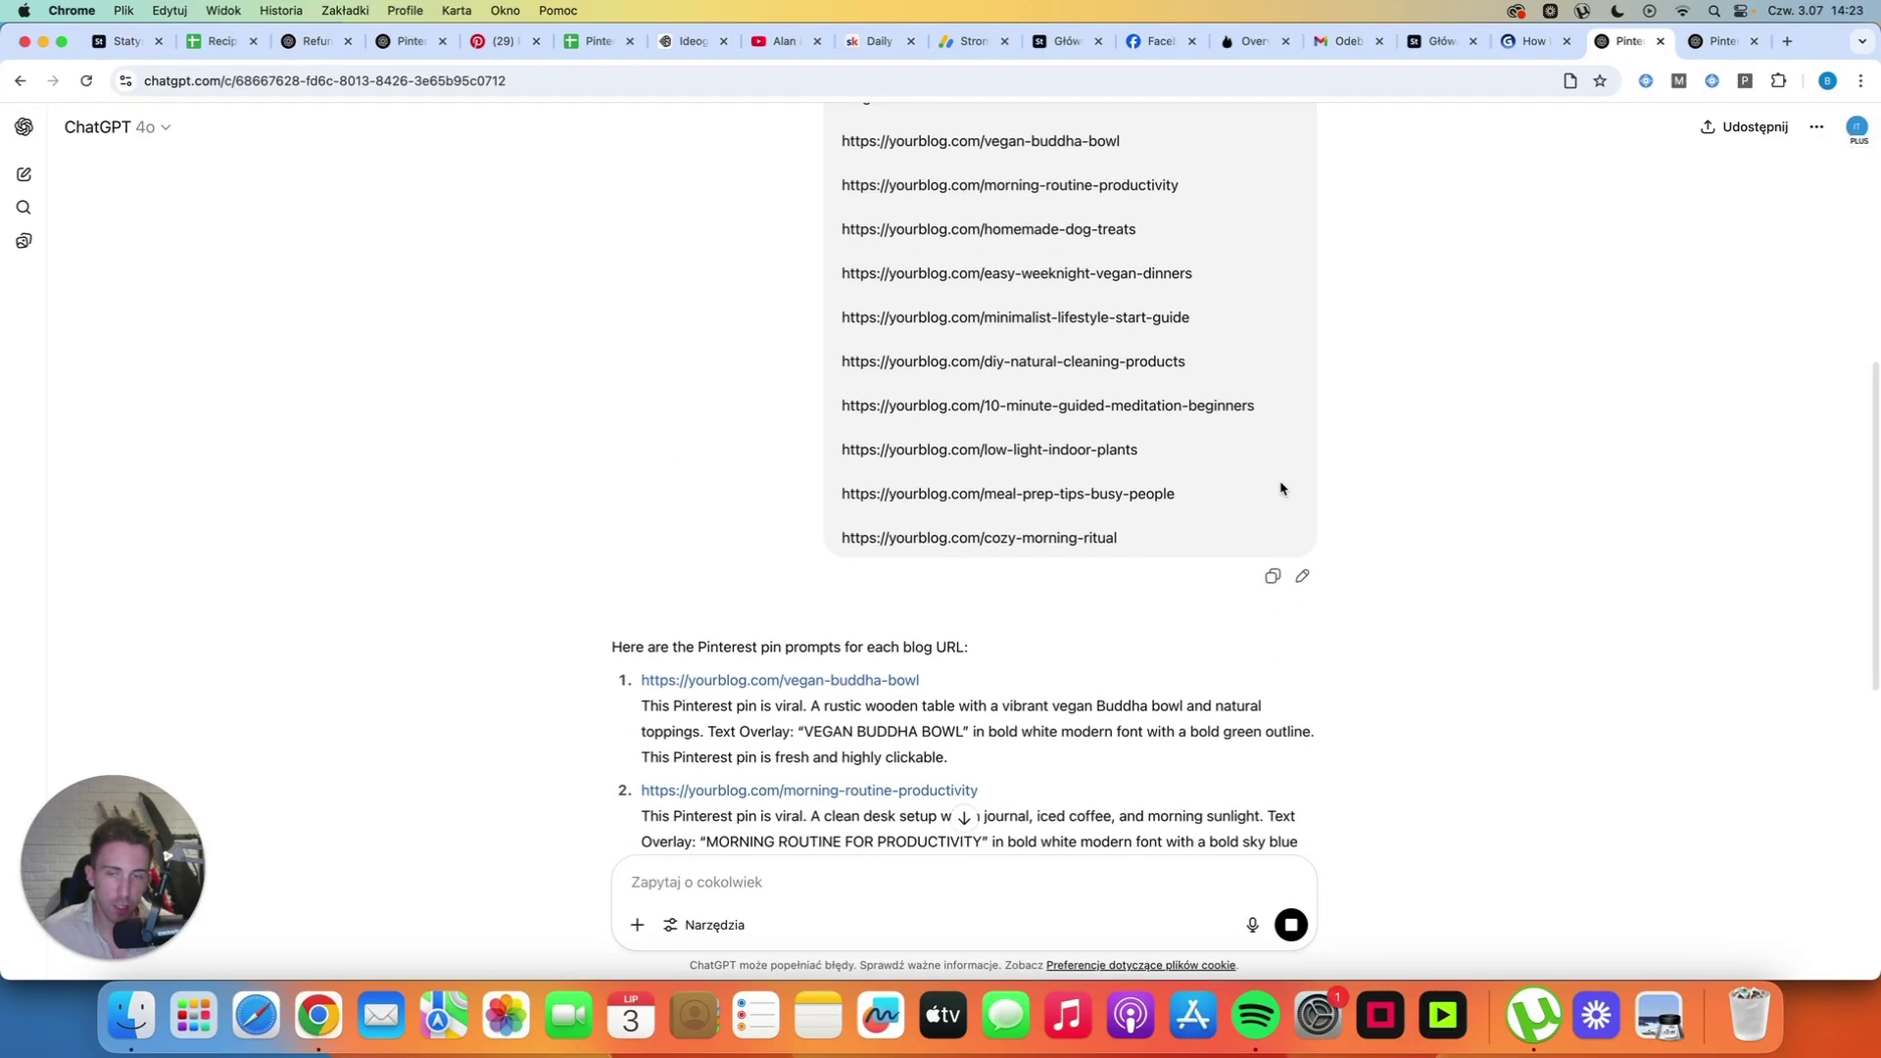
{"action": "scroll", "coordinate": [1280, 487], "scroll_direction": "down", "scroll_amount": 2}
{"action": "scroll", "coordinate": [1267, 482], "scroll_direction": "down", "scroll_amount": 2}
{"action": "scroll", "coordinate": [1133, 519], "scroll_direction": "down", "scroll_amount": 1}
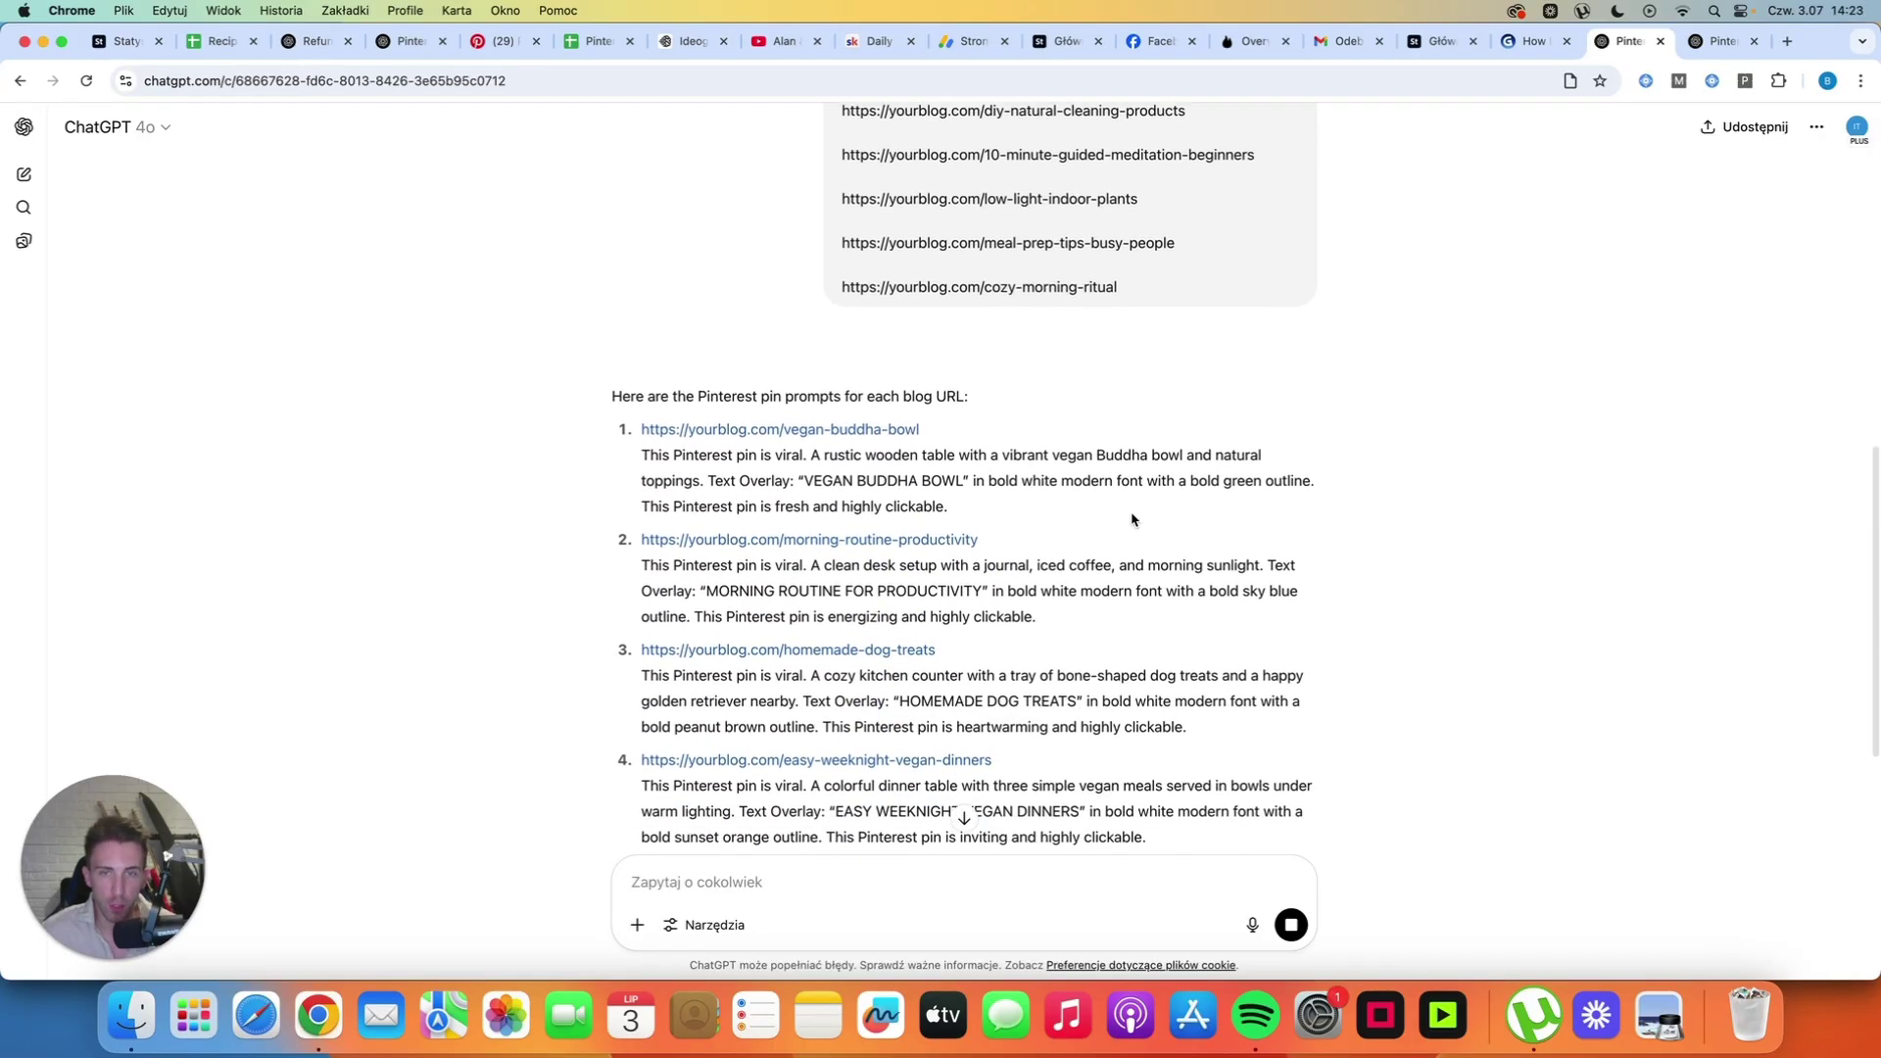
{"action": "scroll", "coordinate": [1147, 440], "scroll_direction": "down", "scroll_amount": 2}
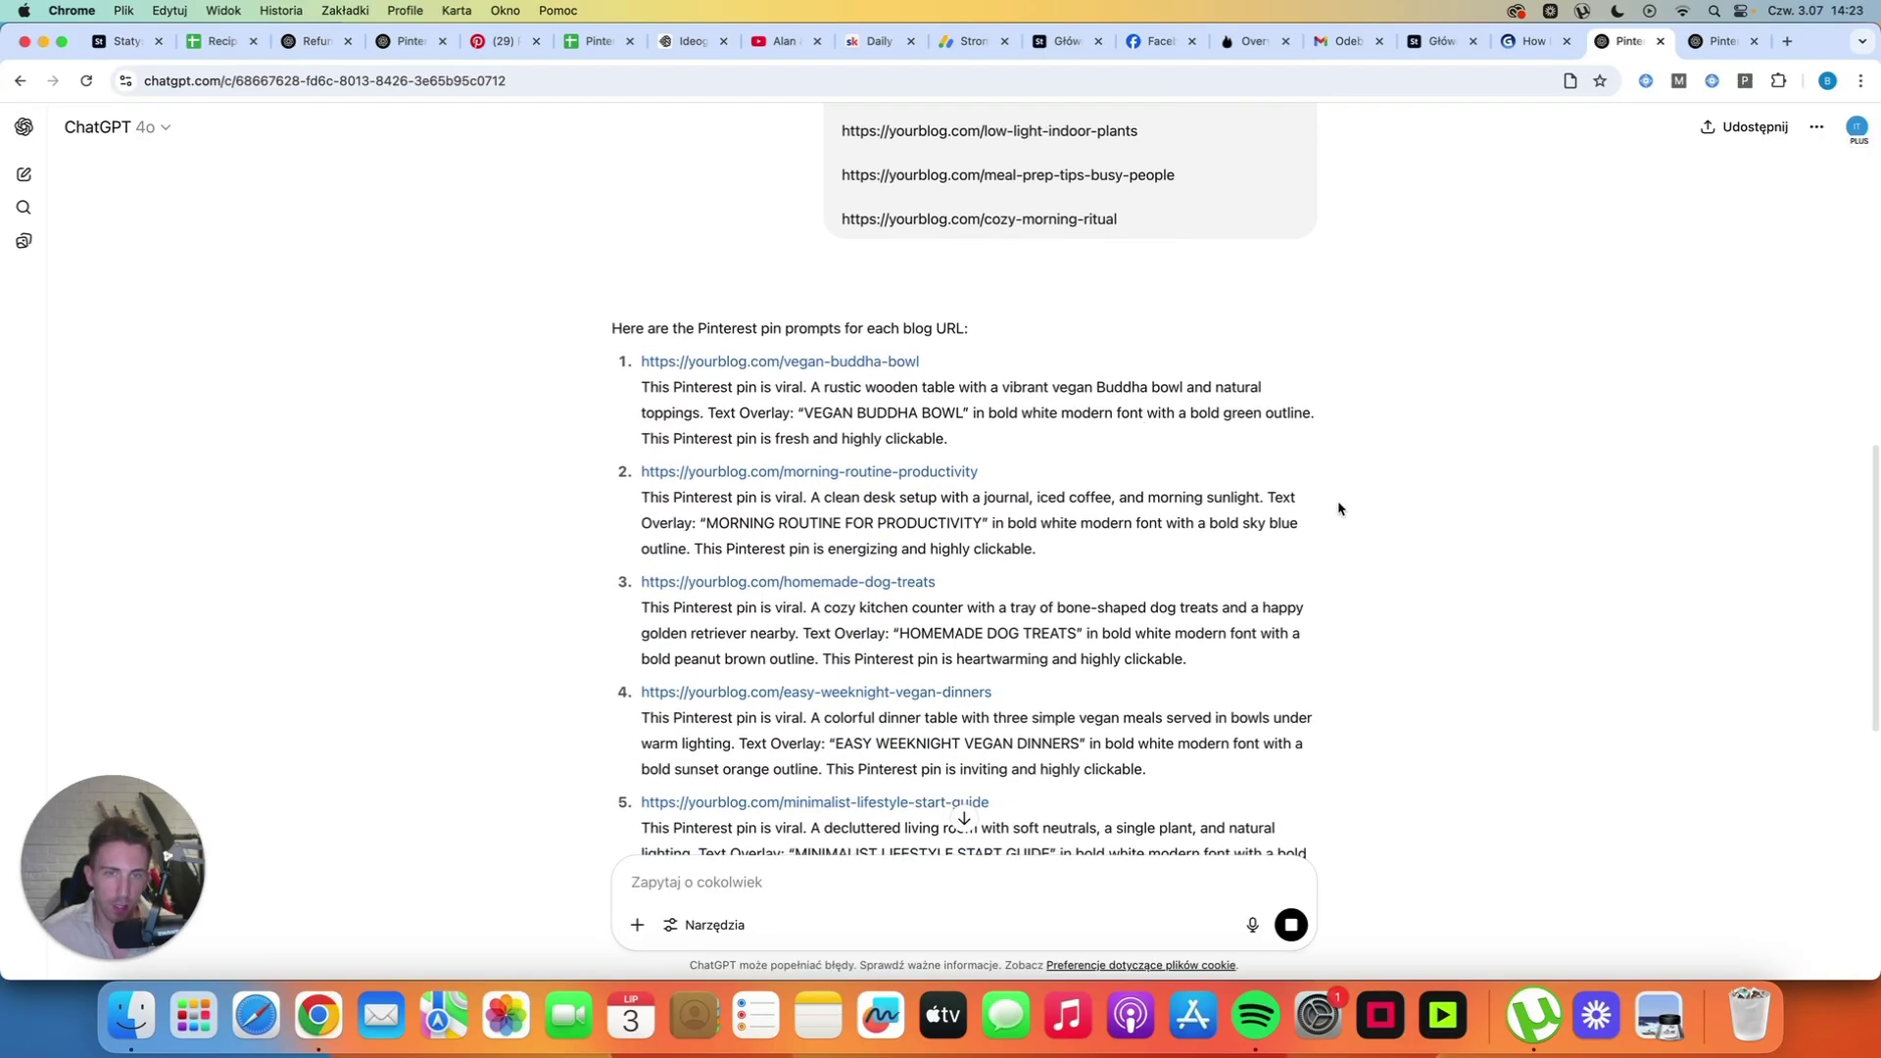
{"action": "scroll", "coordinate": [1307, 501], "scroll_direction": "down", "scroll_amount": 1}
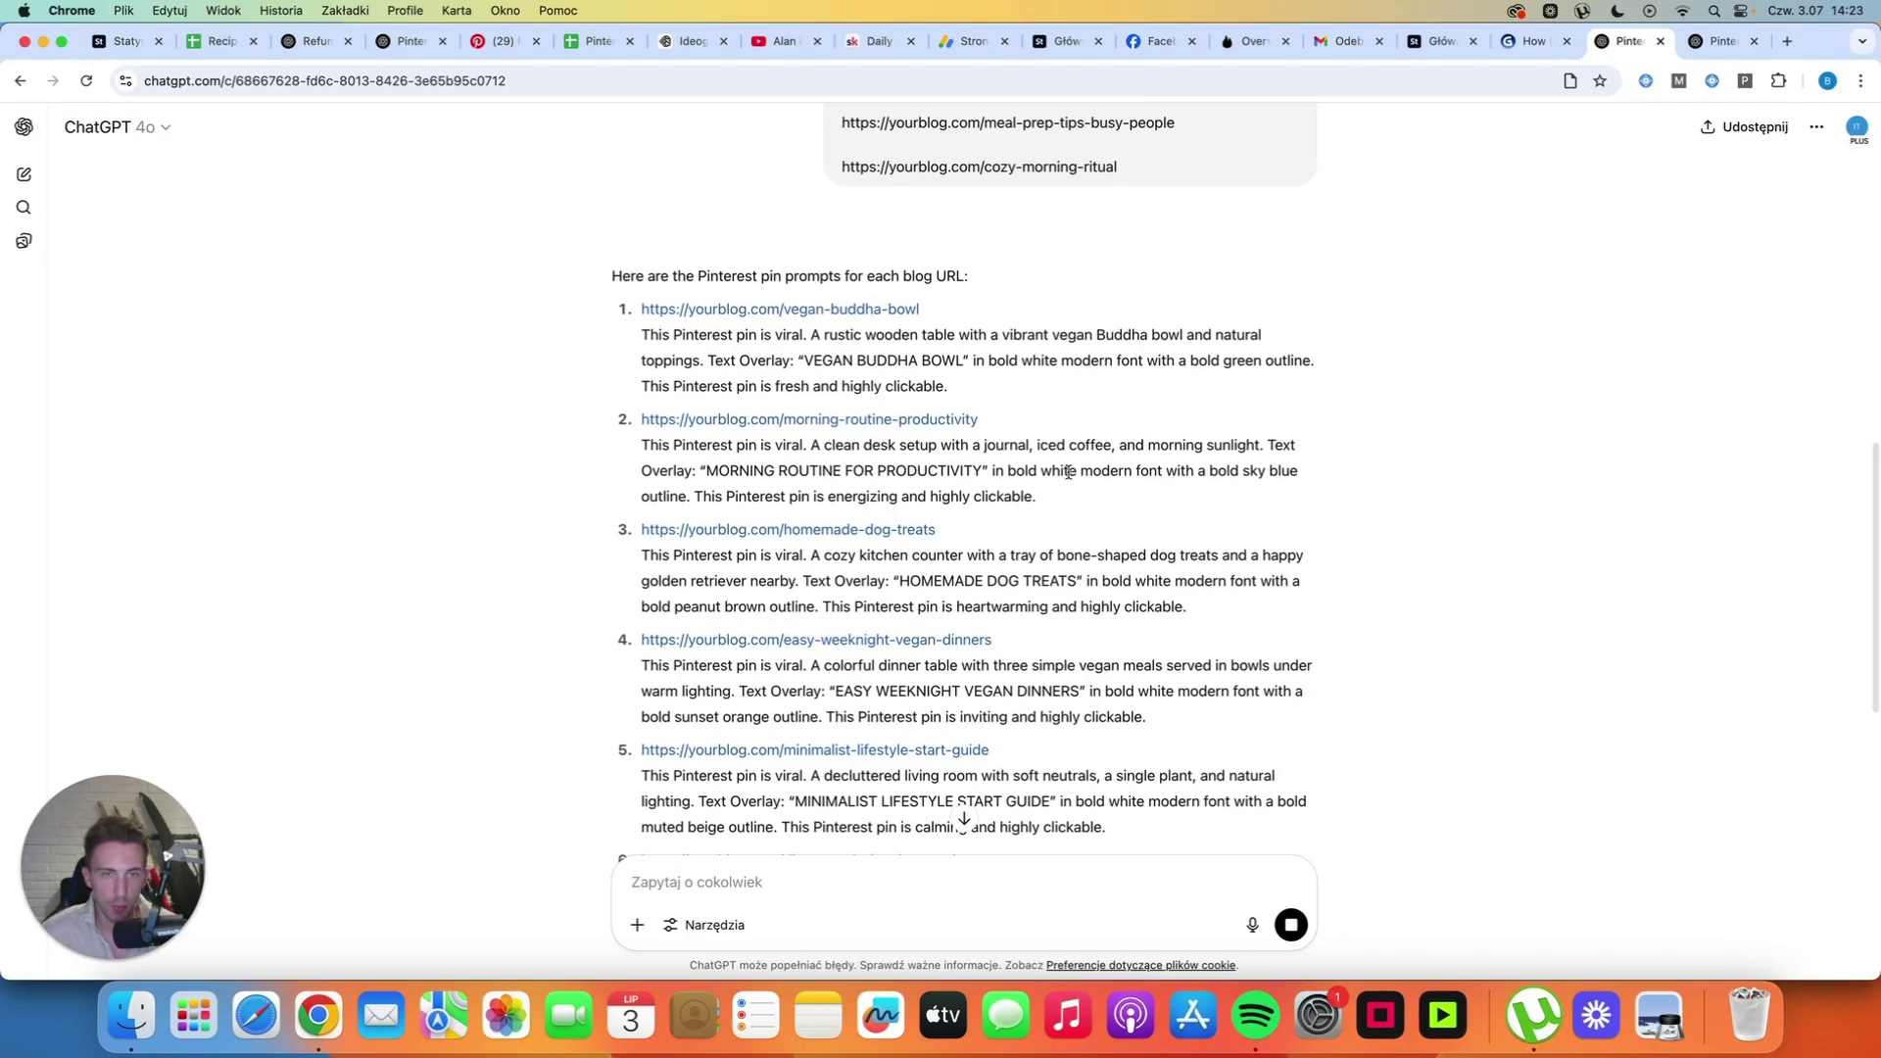
{"action": "scroll", "coordinate": [1088, 477], "scroll_direction": "down", "scroll_amount": 2}
{"action": "scroll", "coordinate": [1168, 509], "scroll_direction": "down", "scroll_amount": 1}
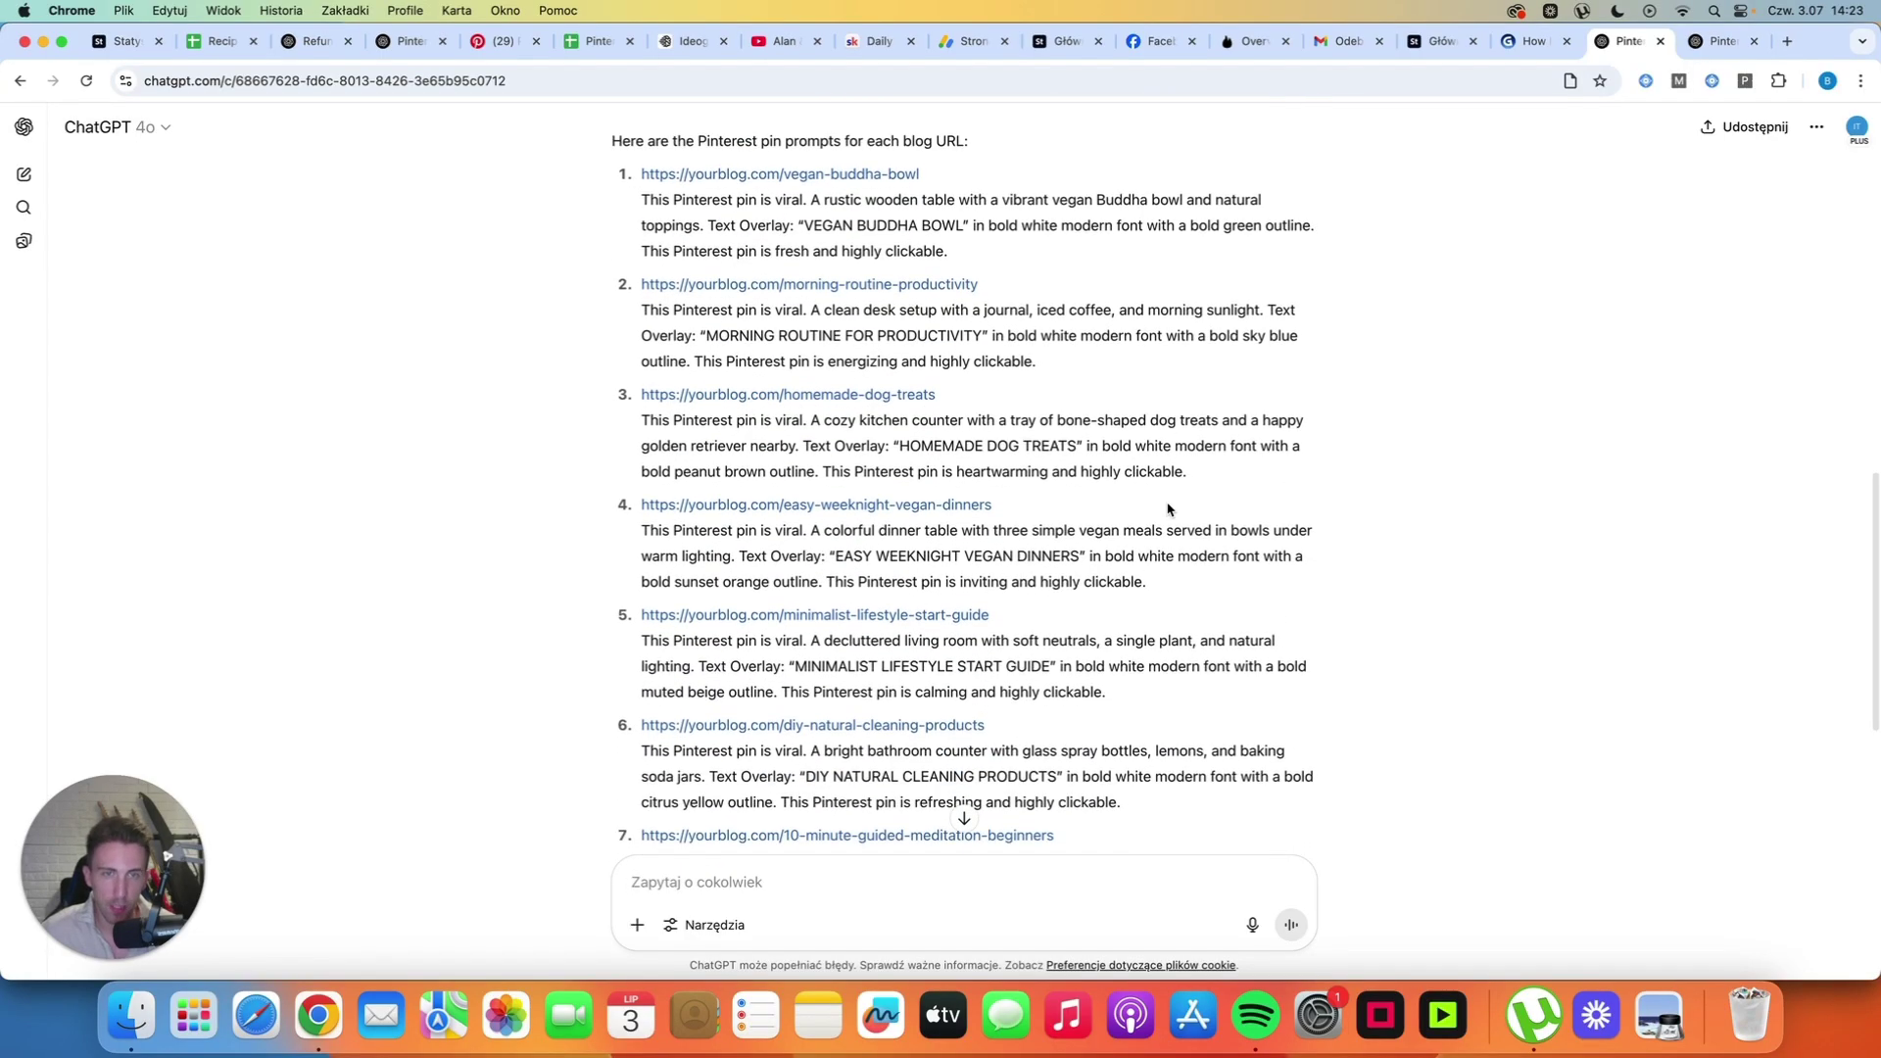
{"action": "scroll", "coordinate": [1394, 540], "scroll_direction": "down", "scroll_amount": 2}
{"action": "scroll", "coordinate": [1394, 544], "scroll_direction": "down", "scroll_amount": 1}
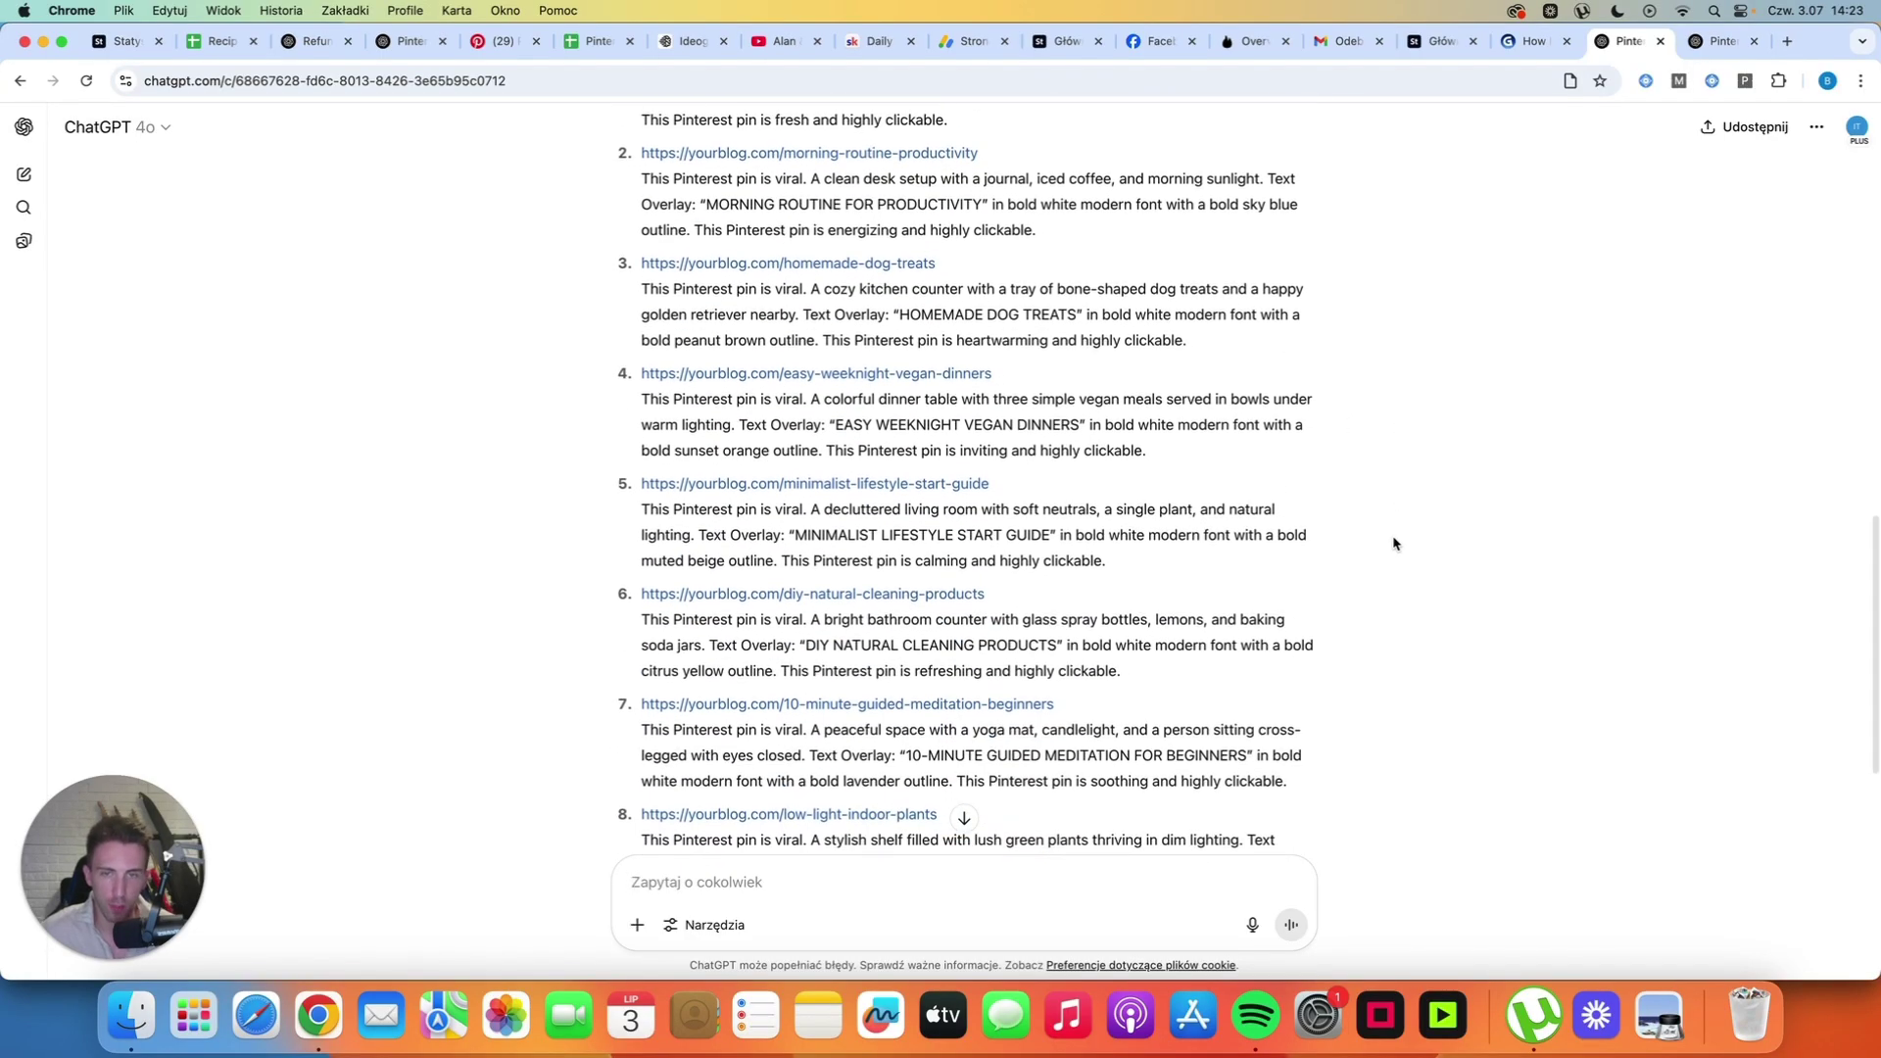
{"action": "scroll", "coordinate": [1392, 545], "scroll_direction": "down", "scroll_amount": 1}
{"action": "scroll", "coordinate": [1365, 534], "scroll_direction": "up", "scroll_amount": 5}
- Copy the vegan Buddha bowl pin prompt and switch to the Ideogram tab
{"action": "double_click", "coordinate": [1087, 477]}
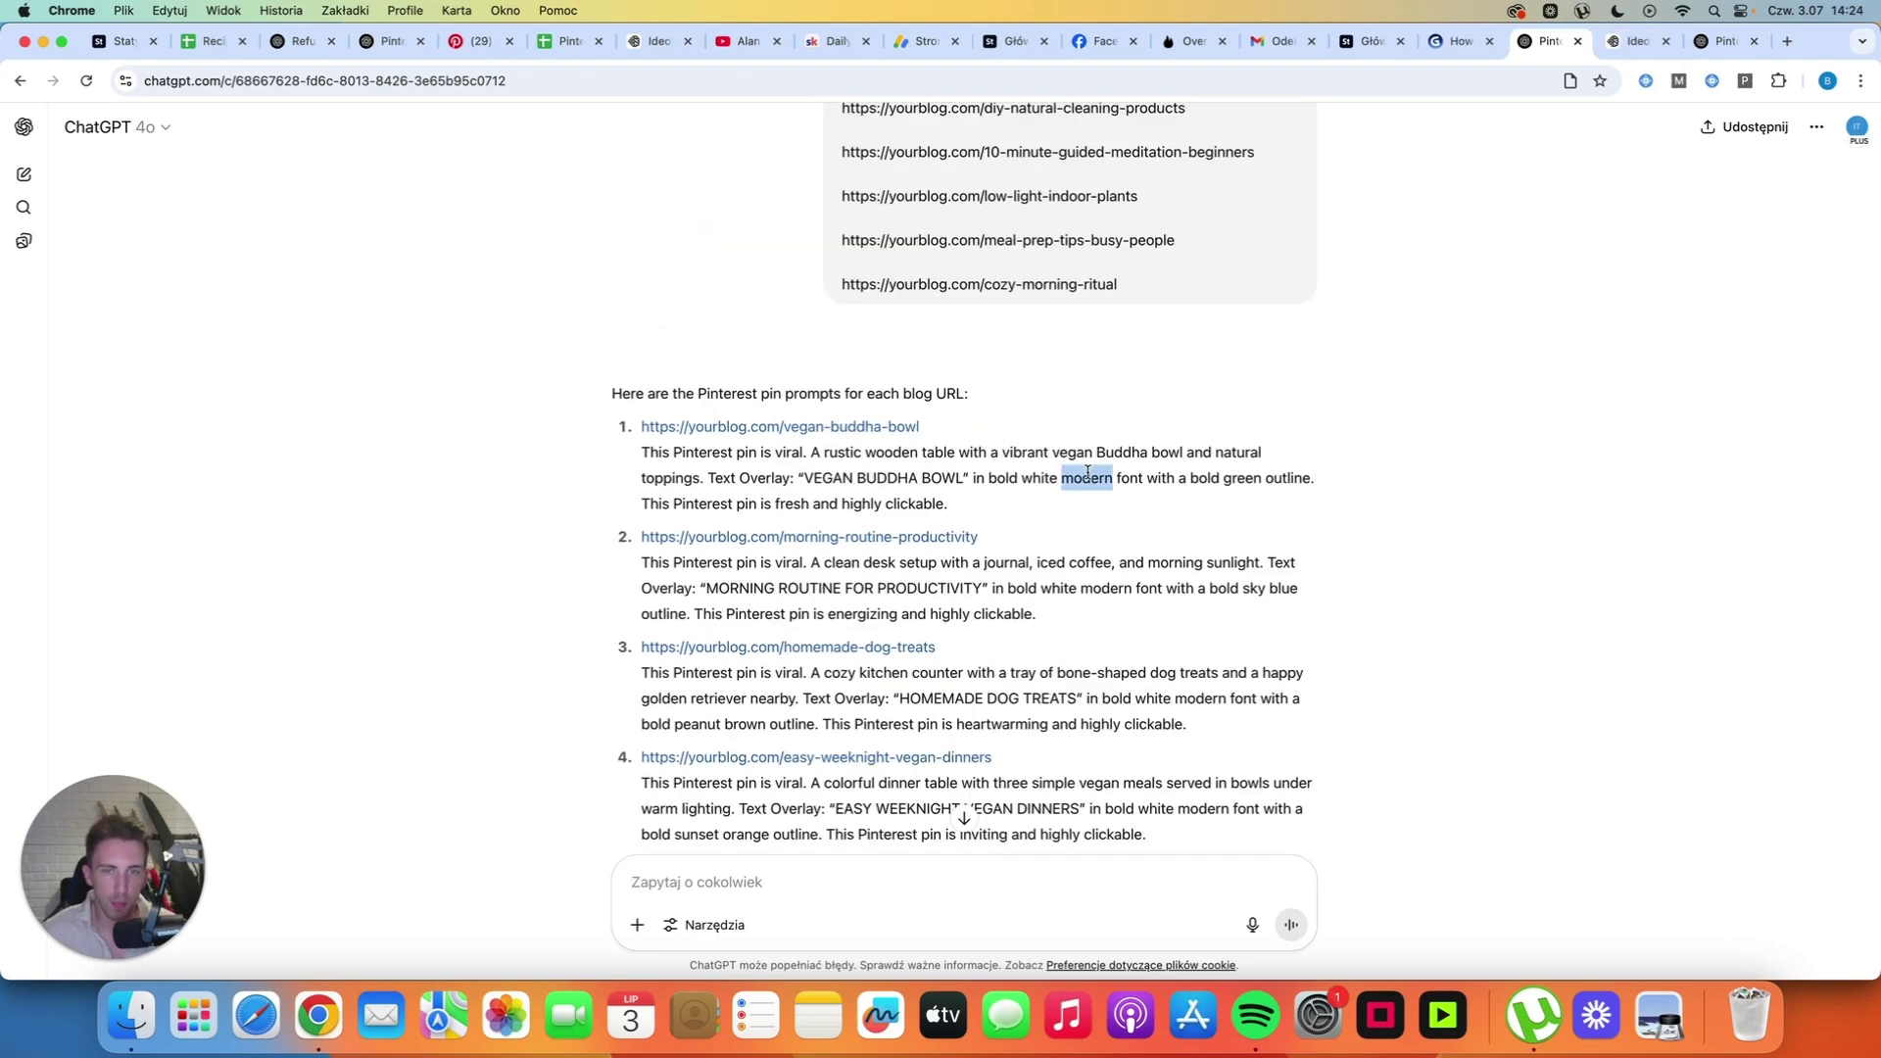
{"action": "triple_click", "coordinate": [1087, 478]}
{"action": "key", "text": "super+c"}
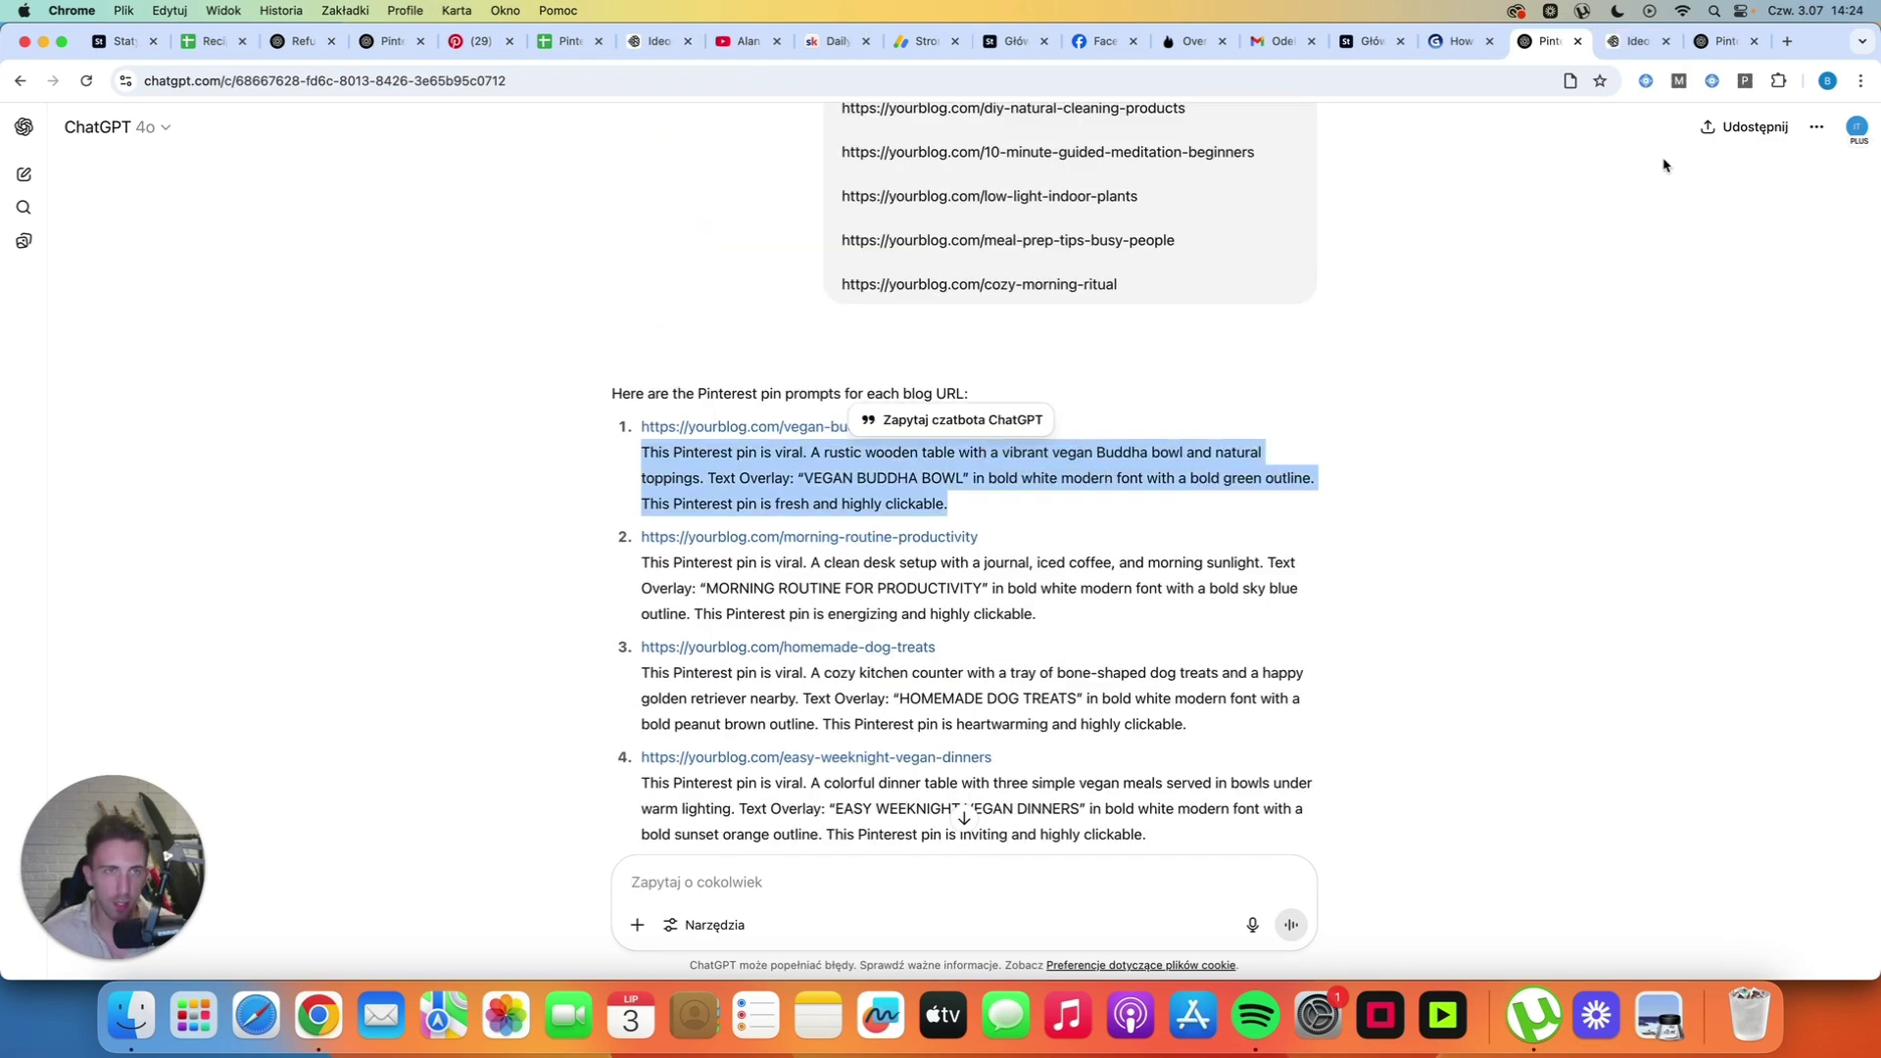
{"action": "left_click", "coordinate": [1631, 41]}
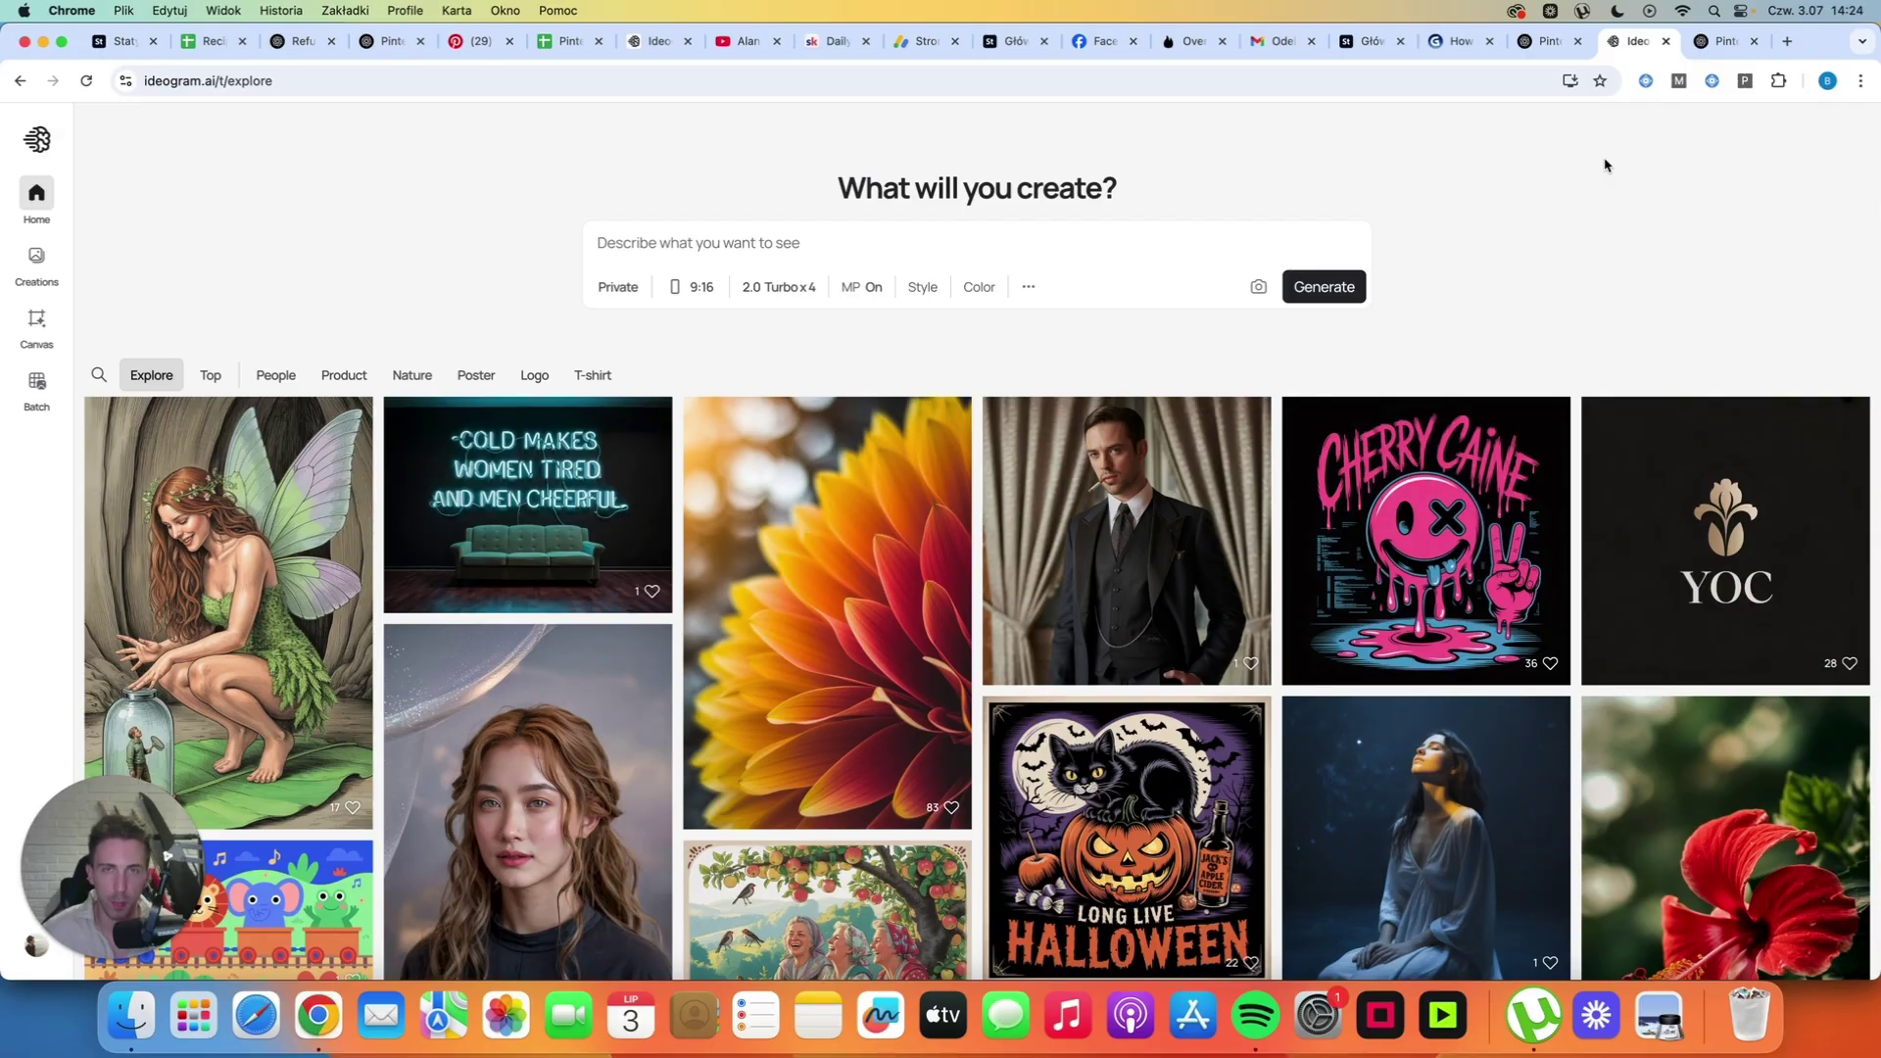
- Generate four 9:16 images from the pasted Vegan Buddha Bowl prompt, then return to ChatGPT
{"action": "left_click", "coordinate": [715, 243]}
{"action": "key", "text": "super+v"}
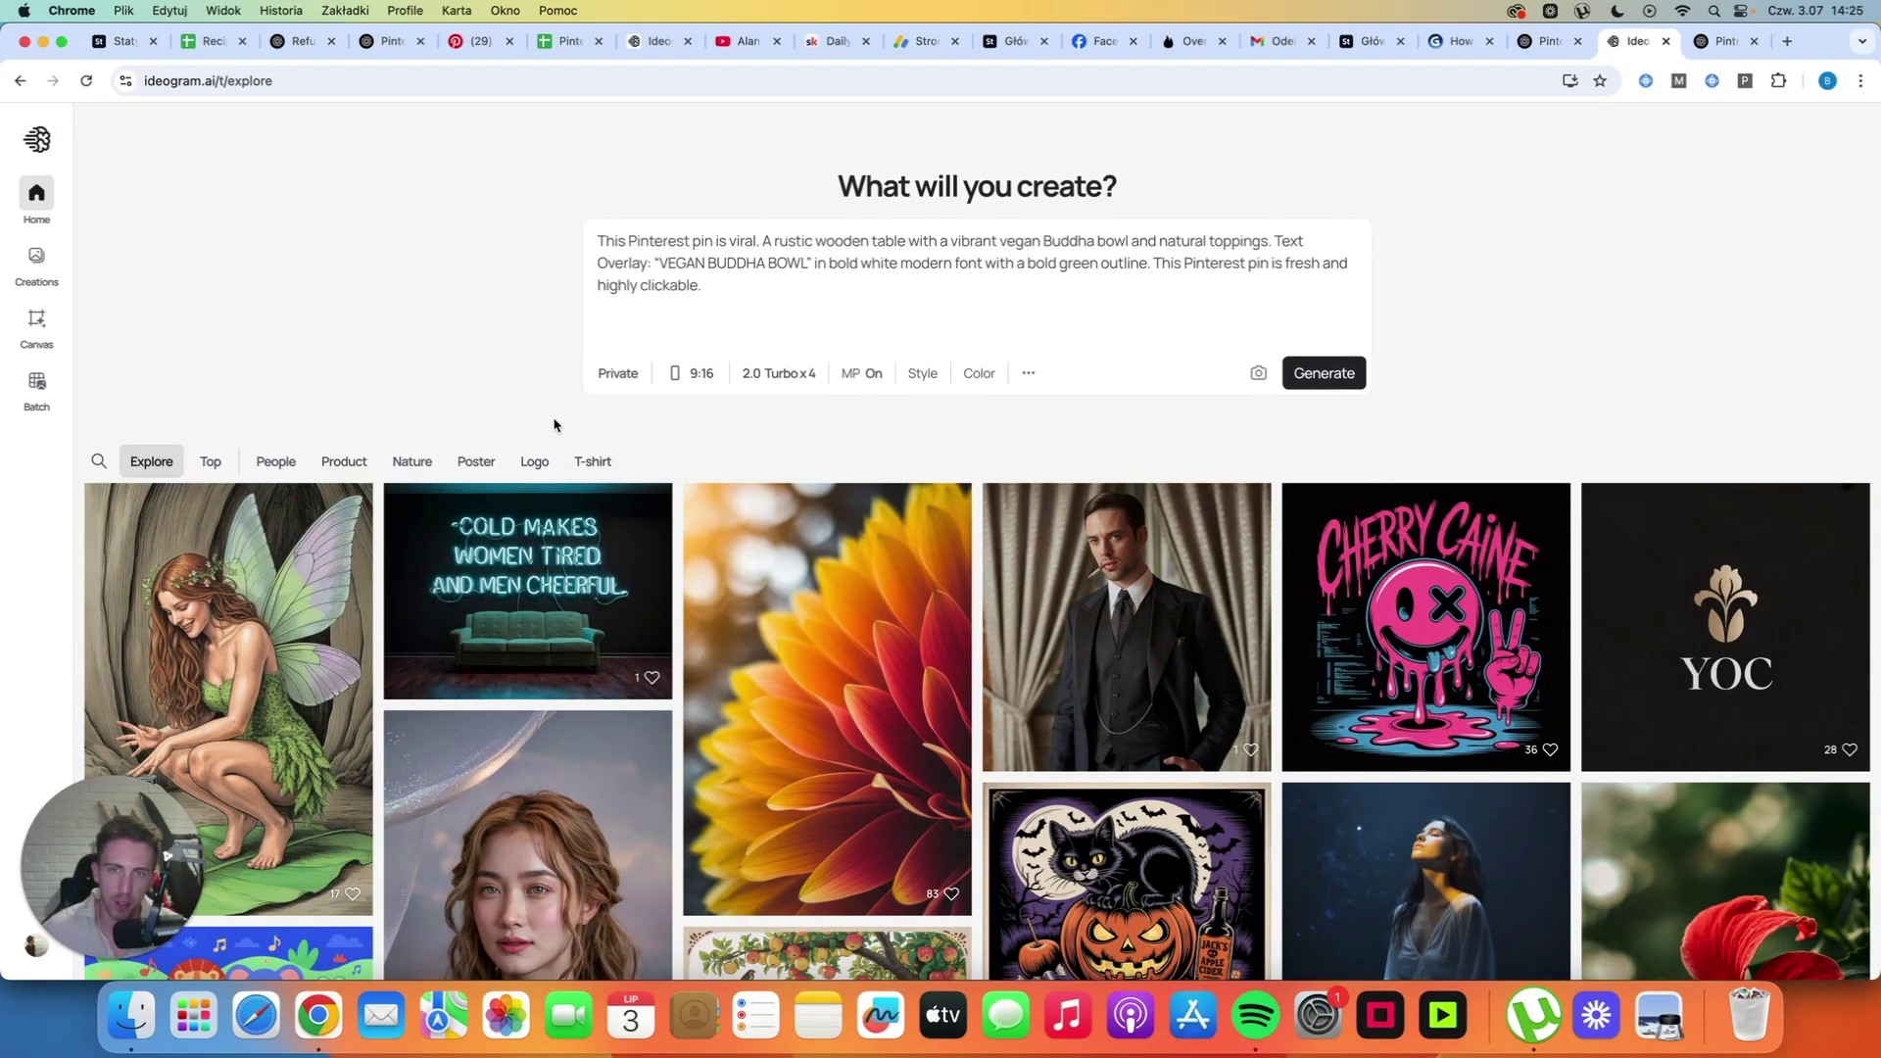
{"action": "left_click", "coordinate": [693, 376]}
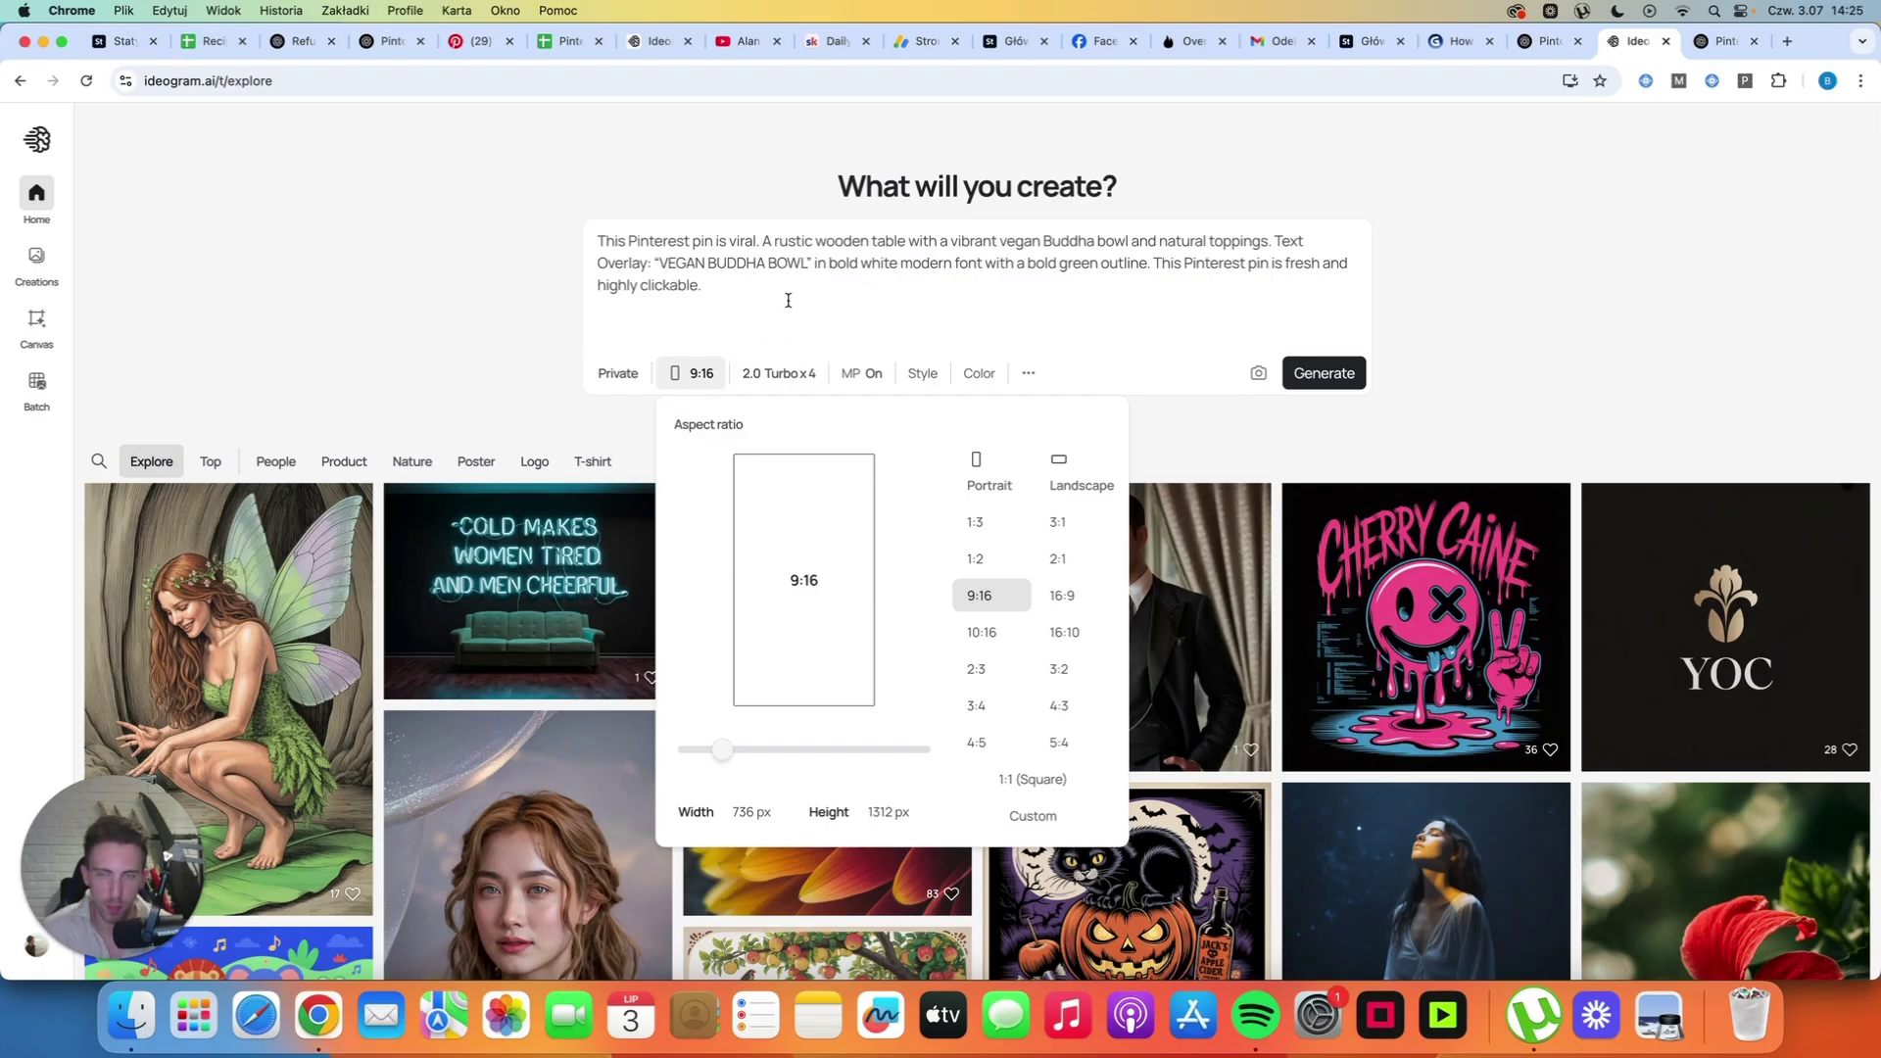
{"action": "left_click", "coordinate": [775, 375]}
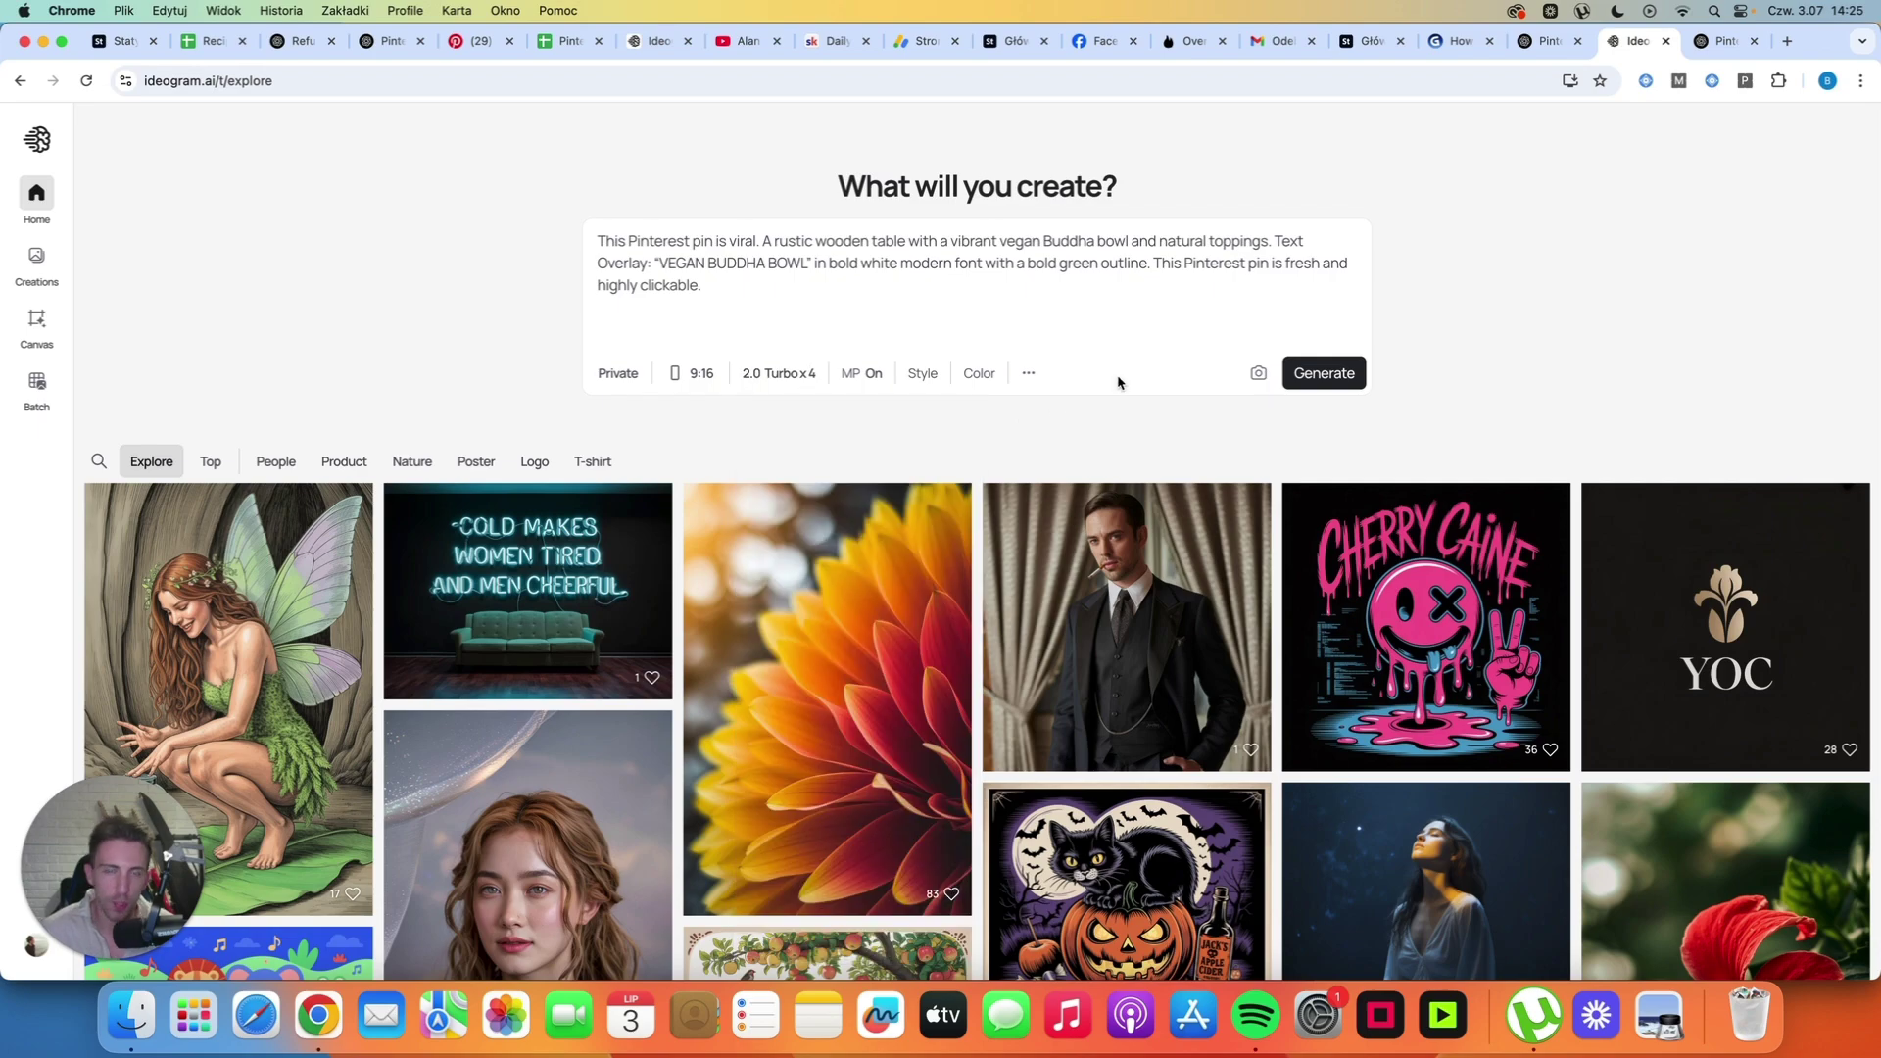
{"action": "left_click", "coordinate": [1322, 373]}
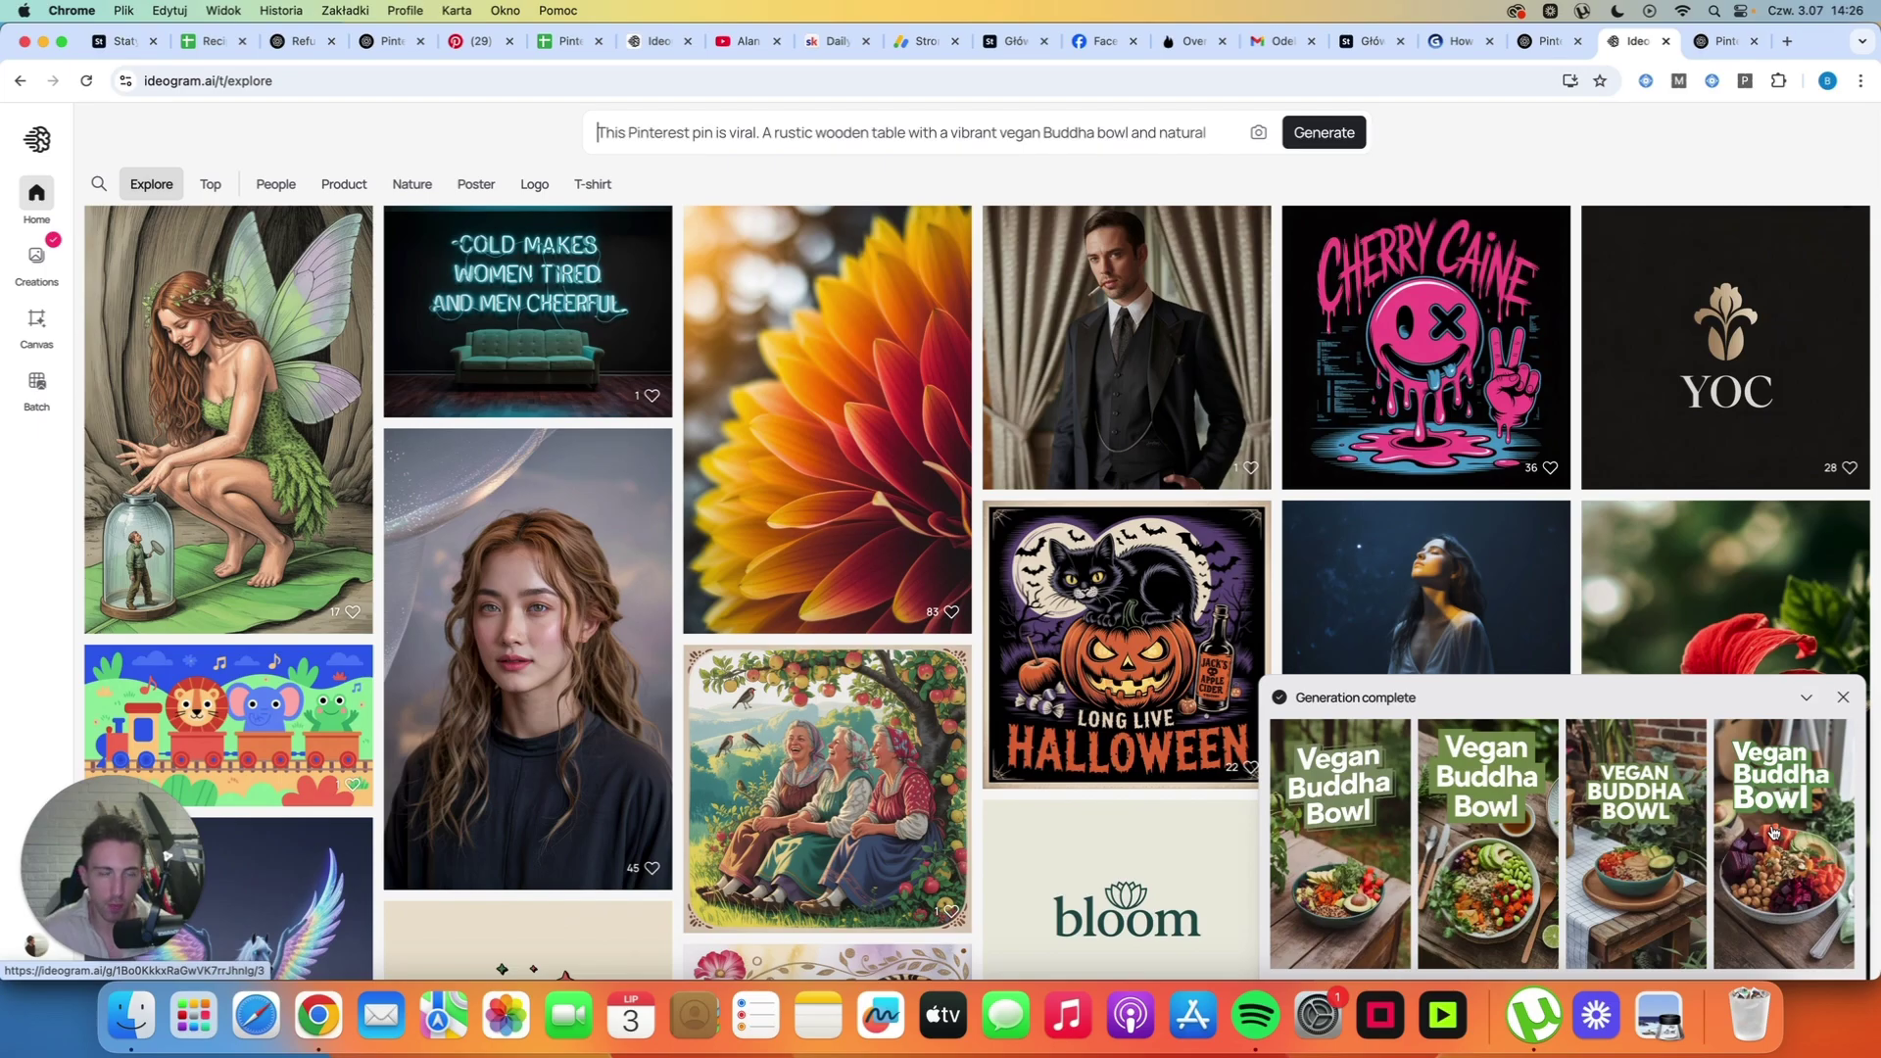
{"action": "left_click", "coordinate": [1537, 44]}
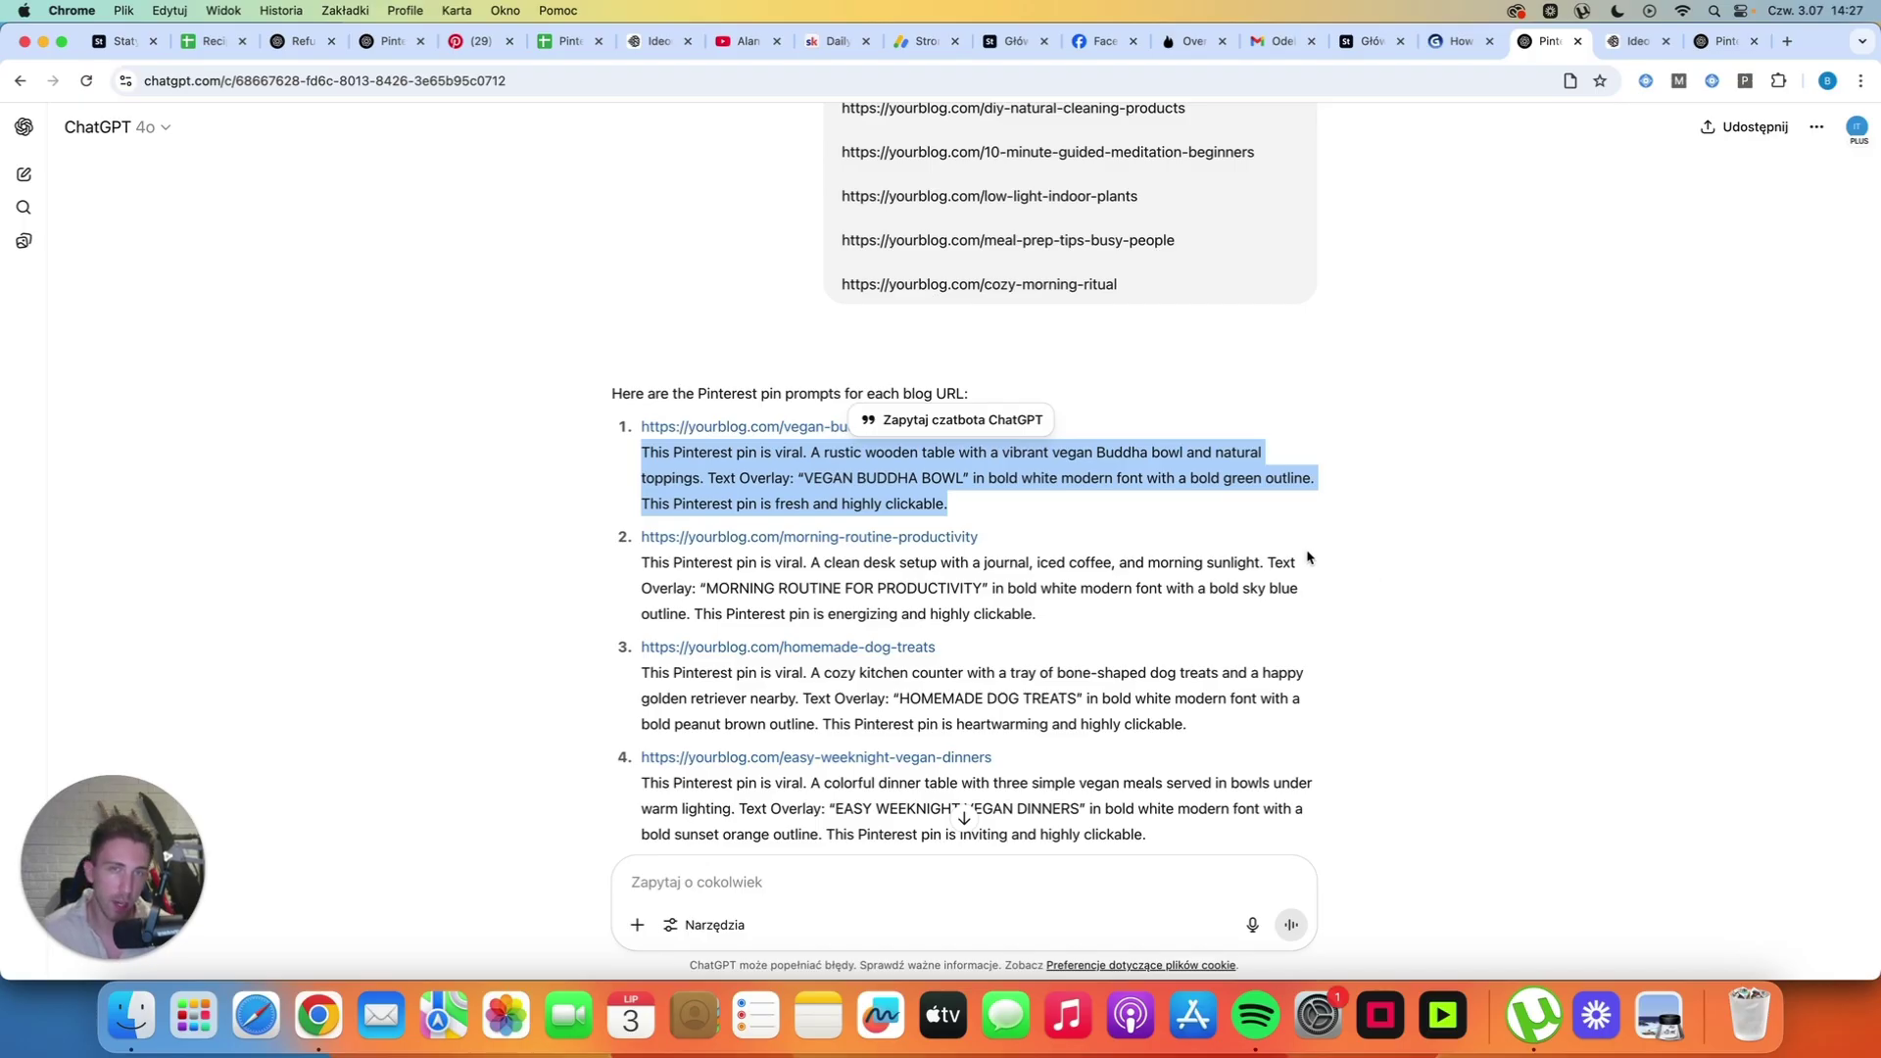
{"action": "scroll", "coordinate": [1306, 556], "scroll_direction": "down", "scroll_amount": 5}
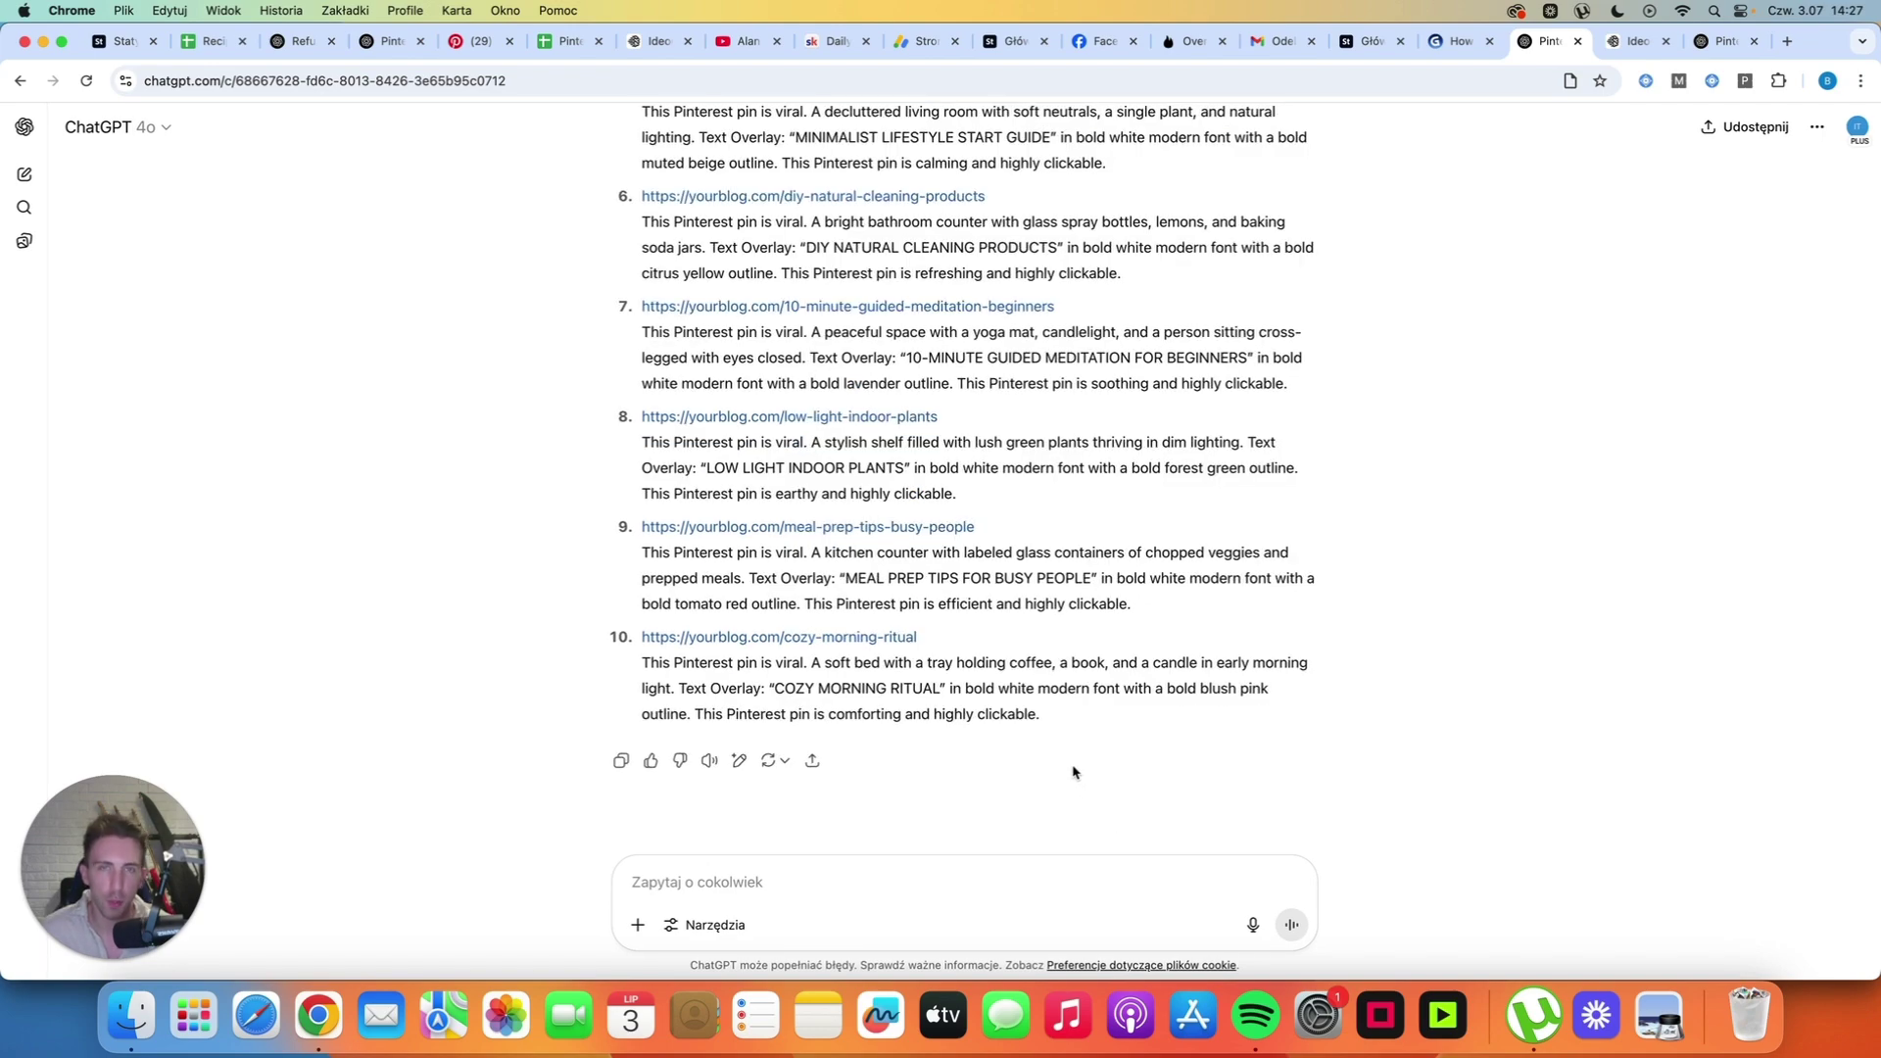
{"action": "type", "text": "give me th"}
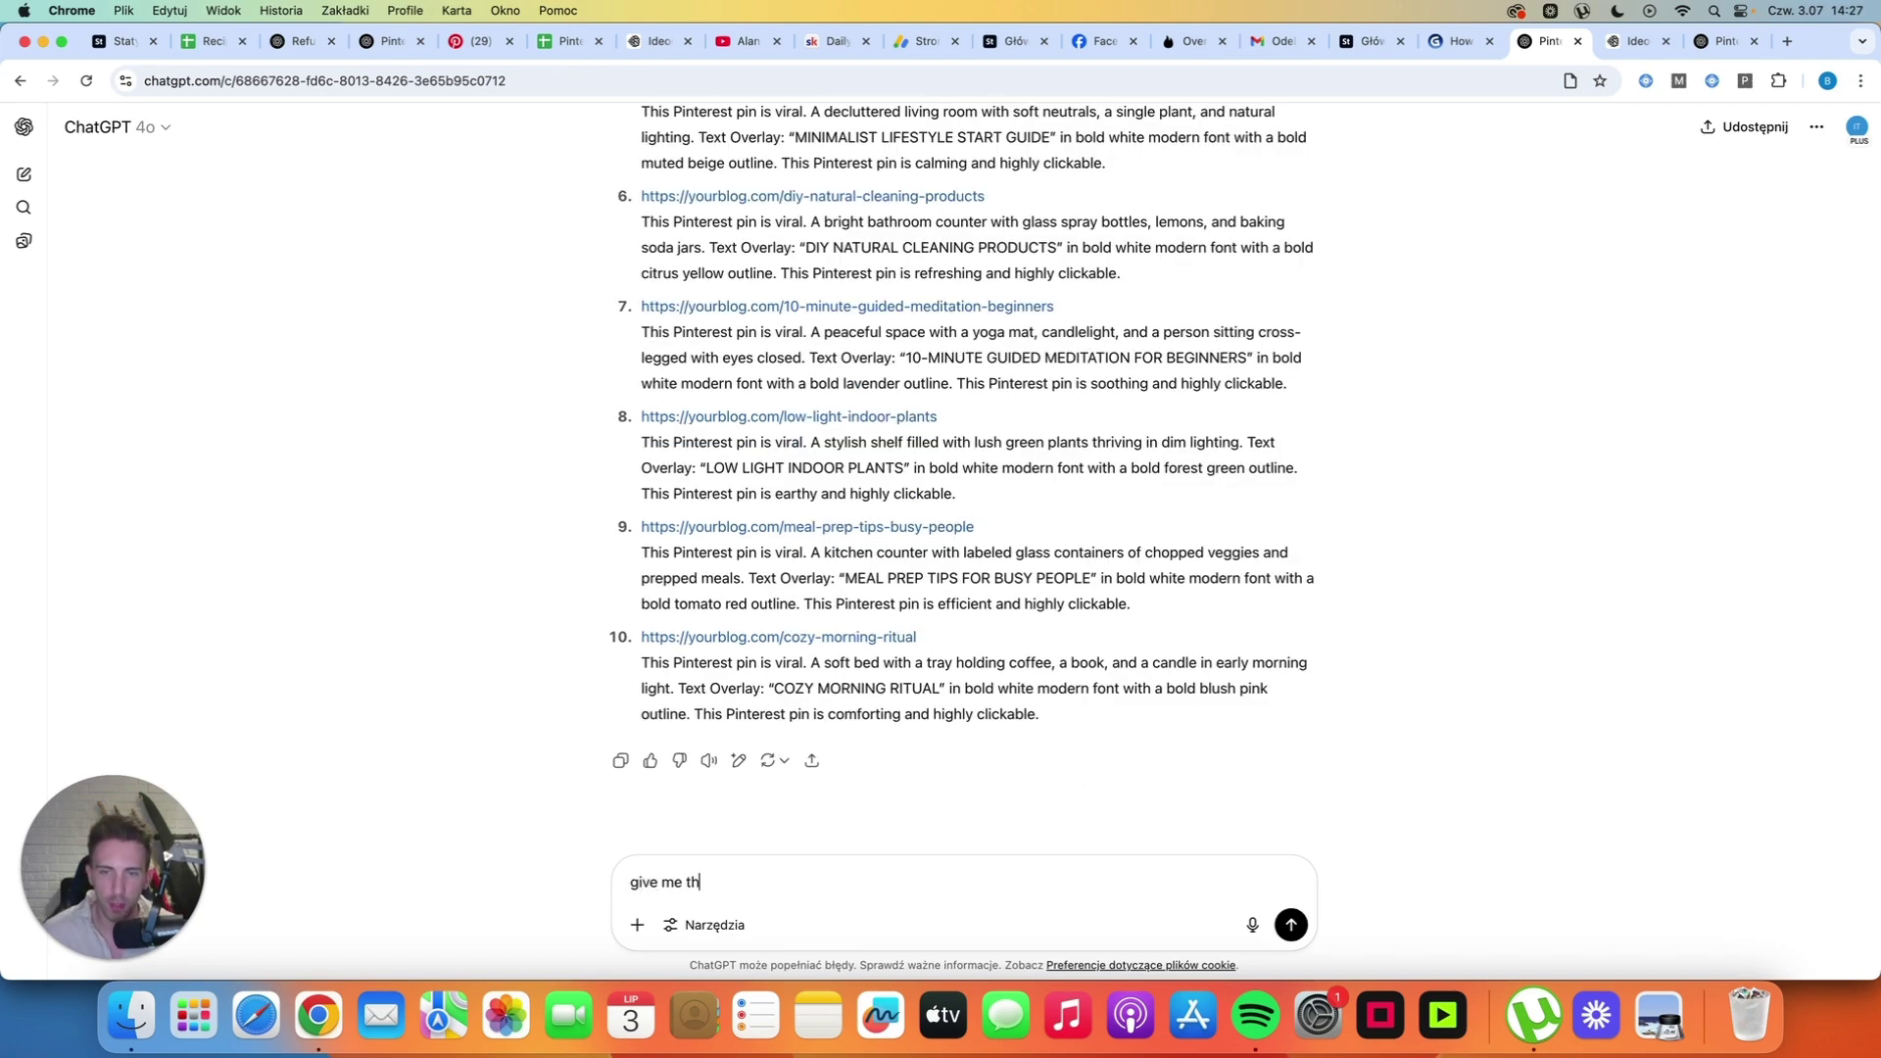
{"action": "type", "text": "ese prompts without urls"}
- Ask ChatGPT for the ten prompts without URLs, then go to Ideogram's Assistant
{"action": "key", "text": "Return"}
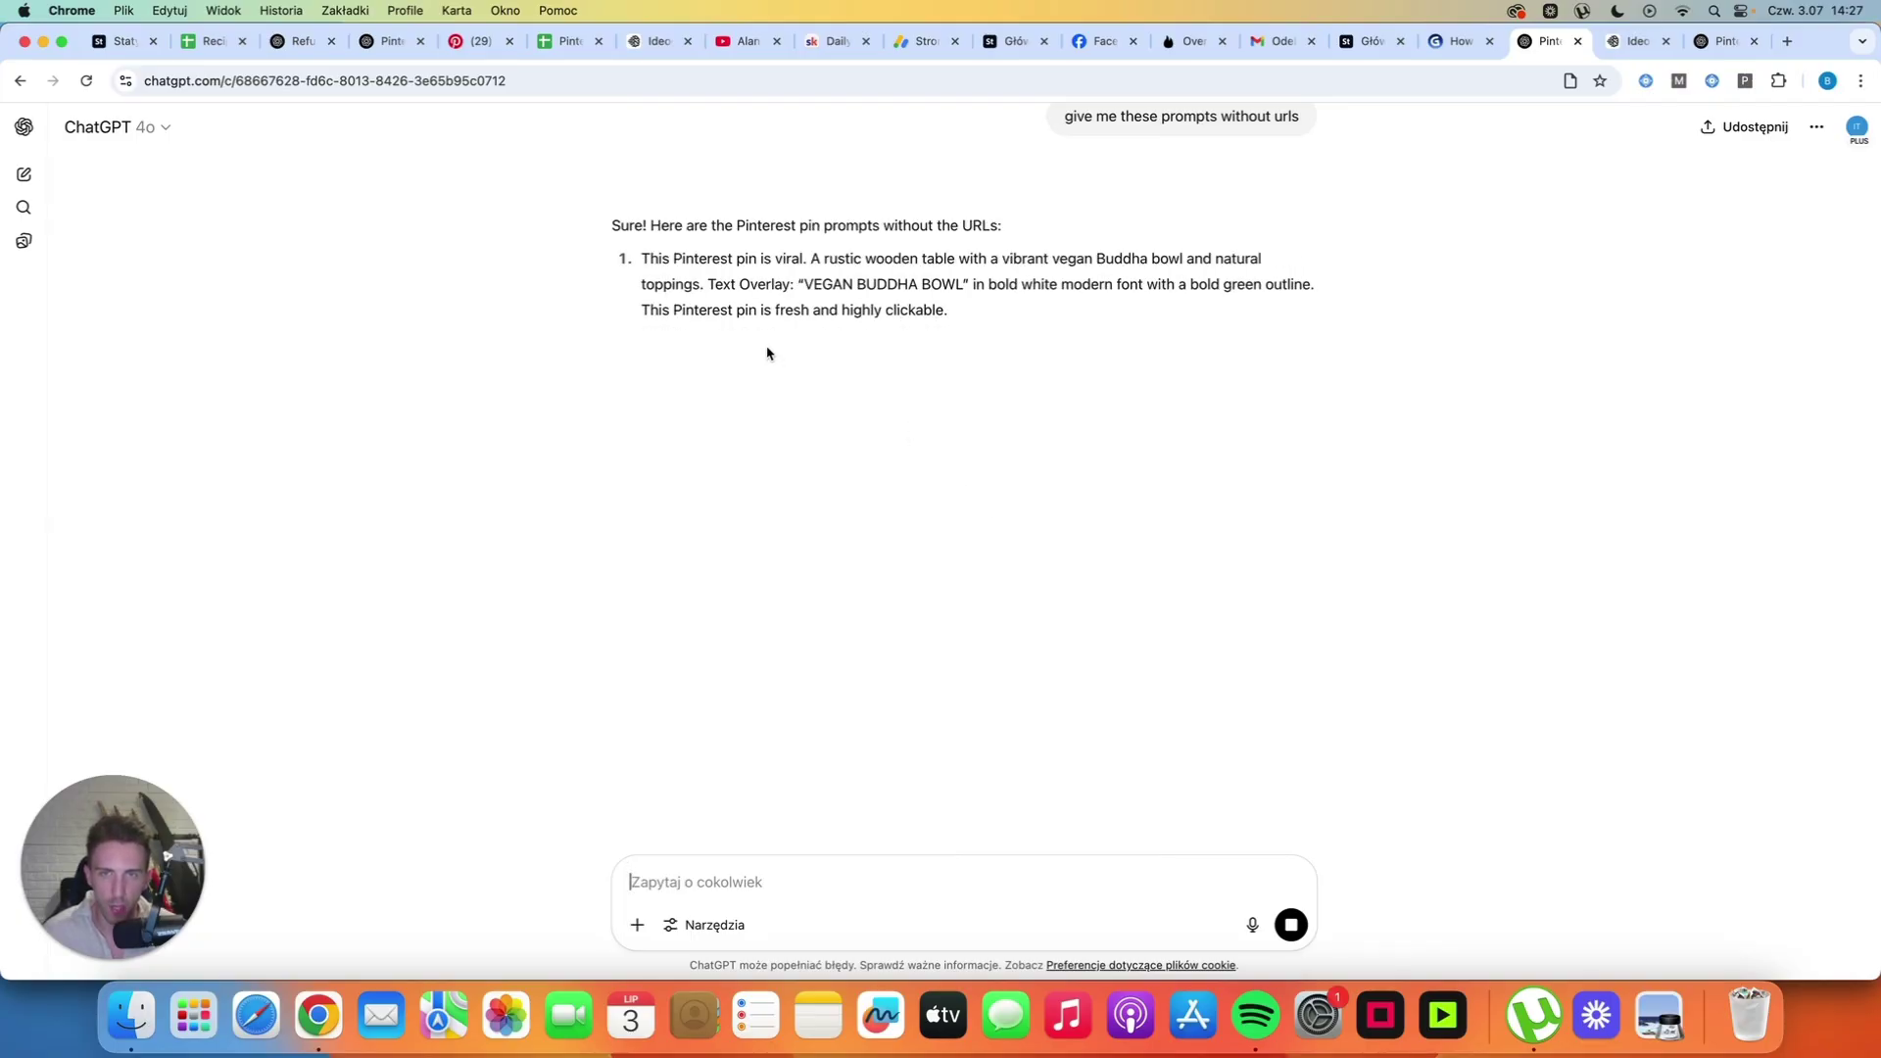
{"action": "scroll", "coordinate": [694, 337], "scroll_direction": "down", "scroll_amount": 2}
{"action": "scroll", "coordinate": [692, 342], "scroll_direction": "up", "scroll_amount": 1}
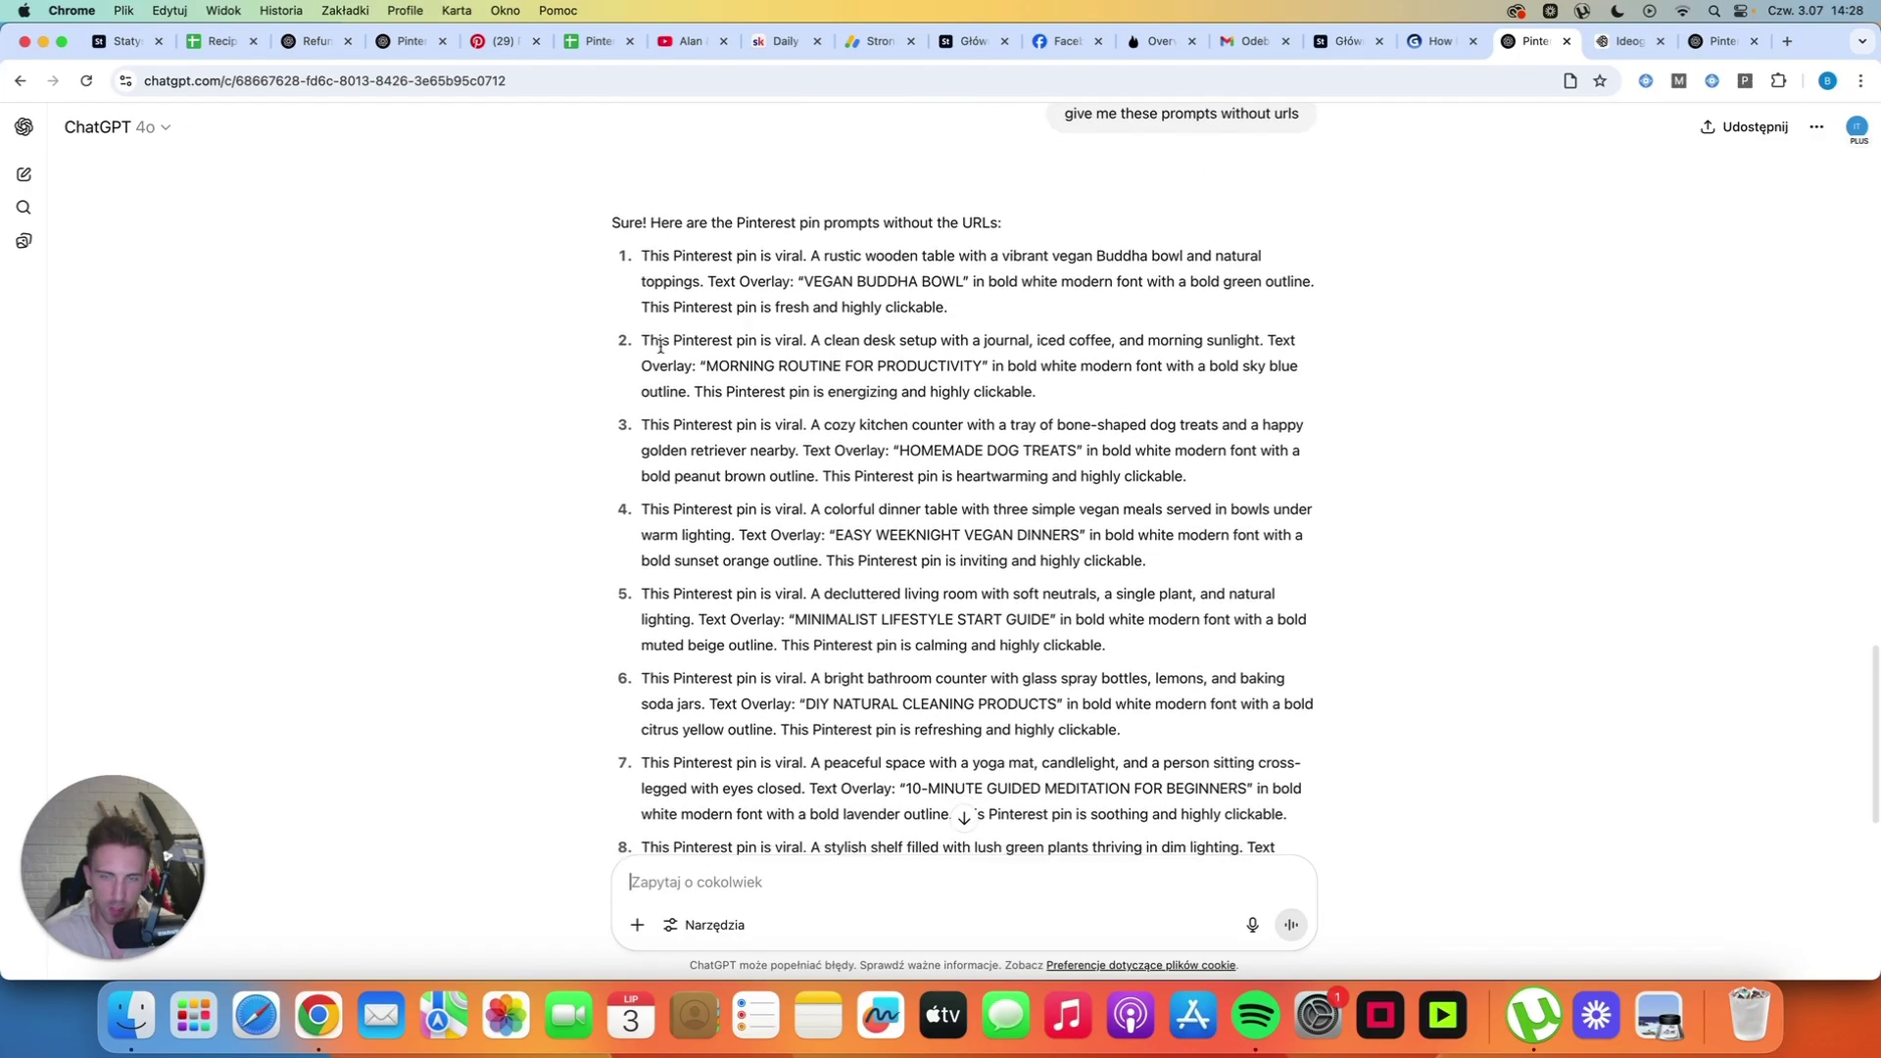
{"action": "scroll", "coordinate": [677, 344], "scroll_direction": "down", "scroll_amount": 3}
{"action": "scroll", "coordinate": [659, 346], "scroll_direction": "up", "scroll_amount": 1}
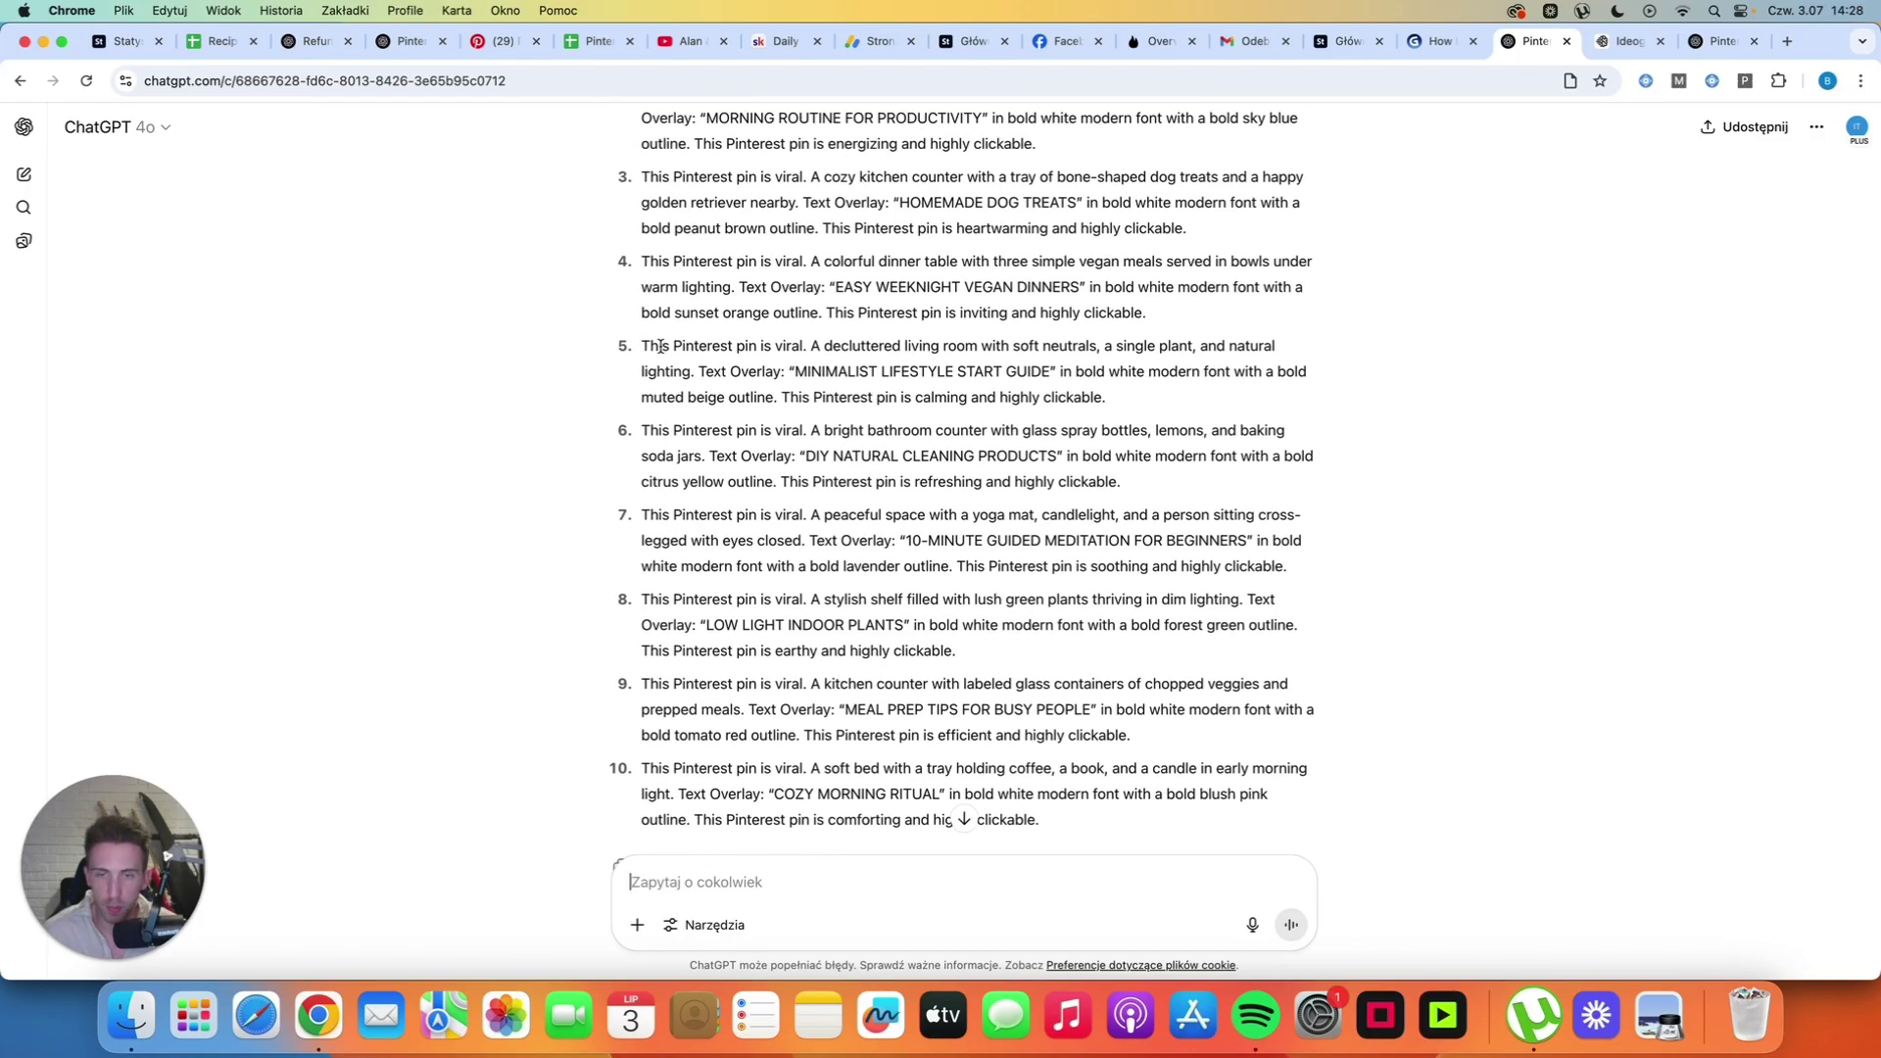
{"action": "scroll", "coordinate": [660, 344], "scroll_direction": "up", "scroll_amount": 4}
{"action": "scroll", "coordinate": [659, 344], "scroll_direction": "up", "scroll_amount": 1}
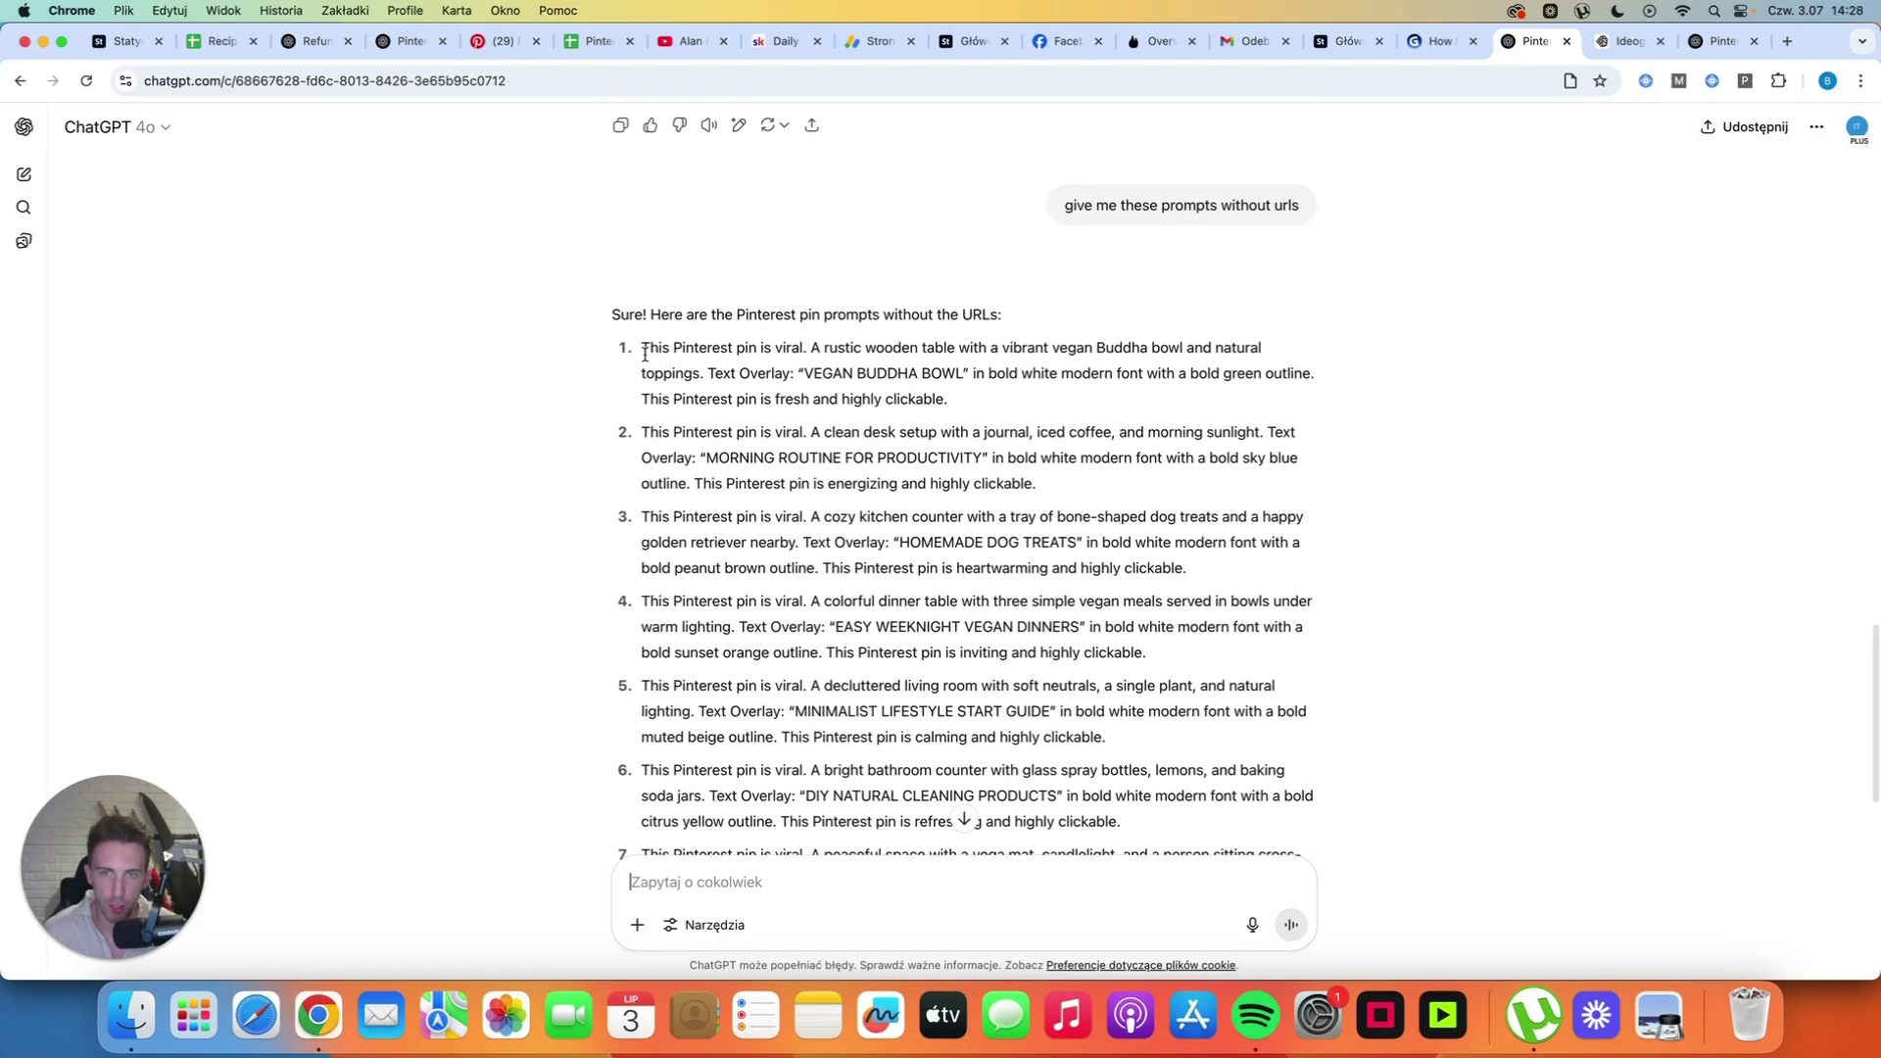
{"action": "mouse_move", "coordinate": [644, 349]}
{"action": "left_mouse_down"}
{"action": "mouse_move", "coordinate": [835, 678]}
{"action": "mouse_move", "coordinate": [1076, 722]}
{"action": "left_mouse_up"}
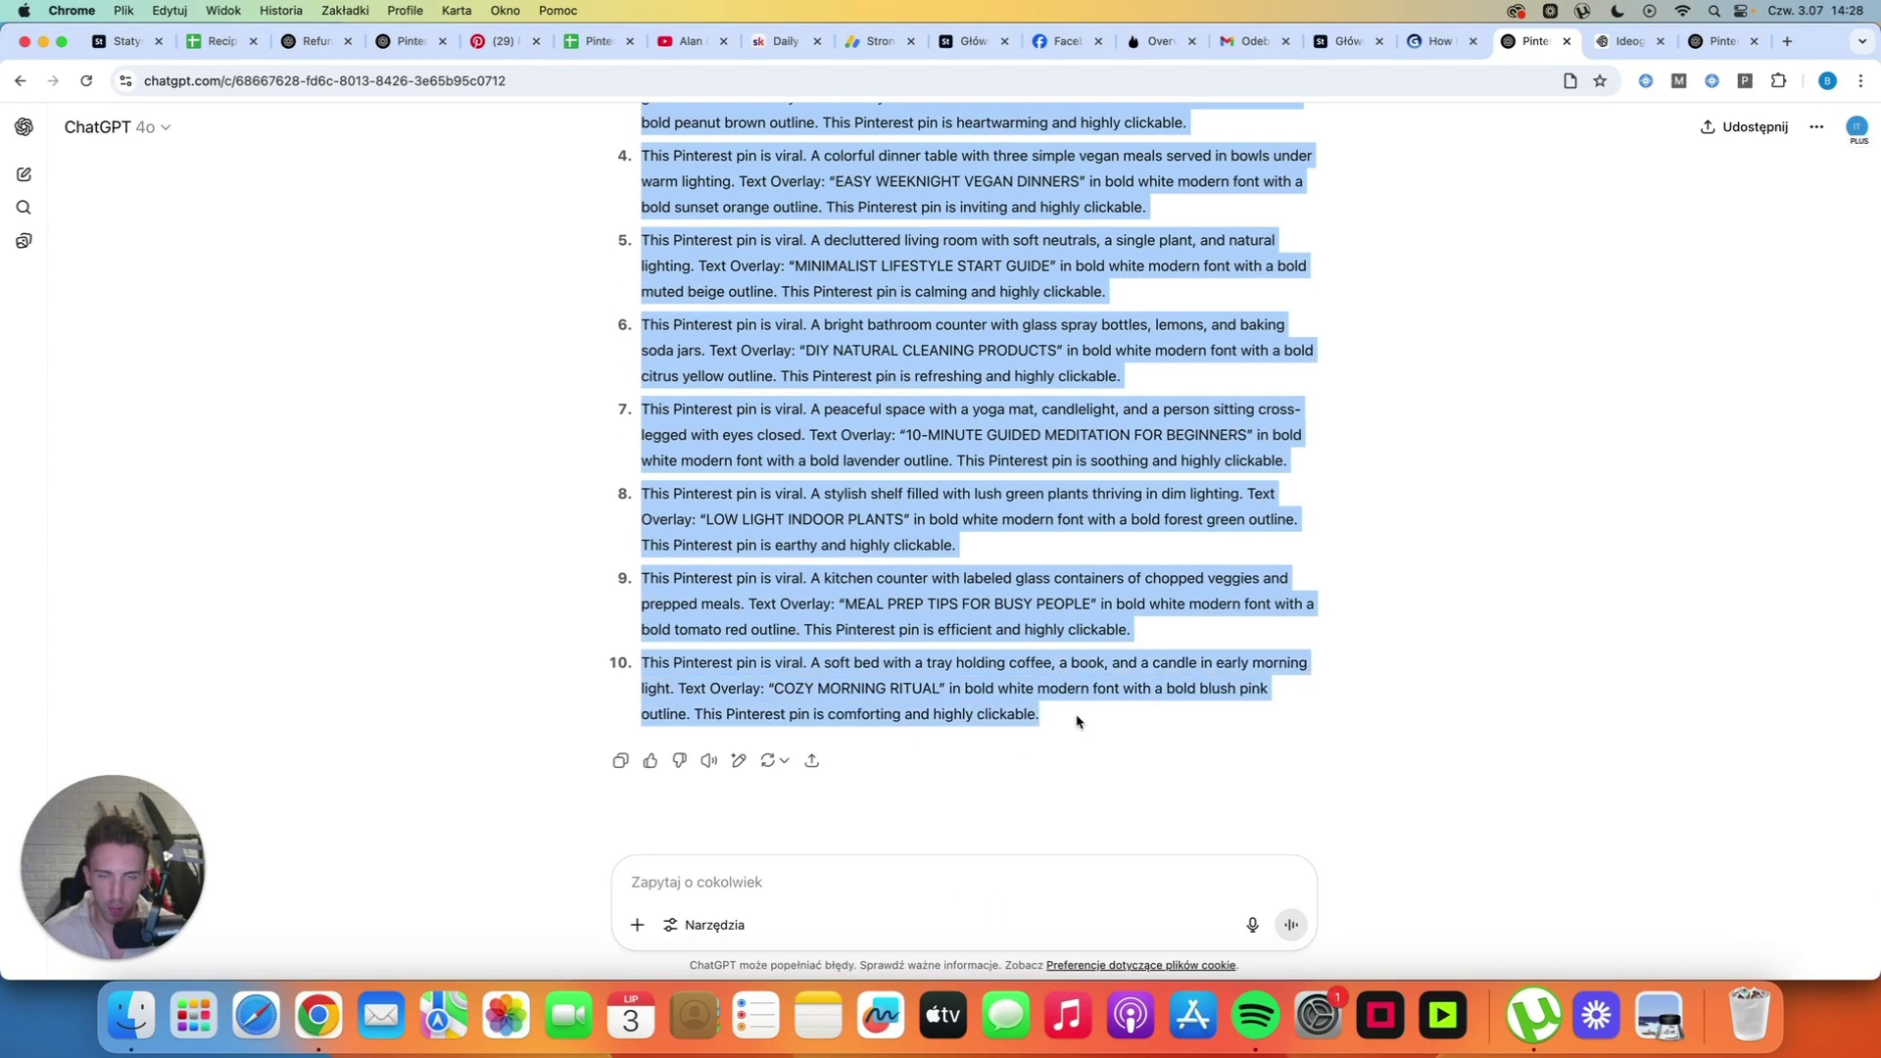
{"action": "key", "text": "ctrl+Tab"}
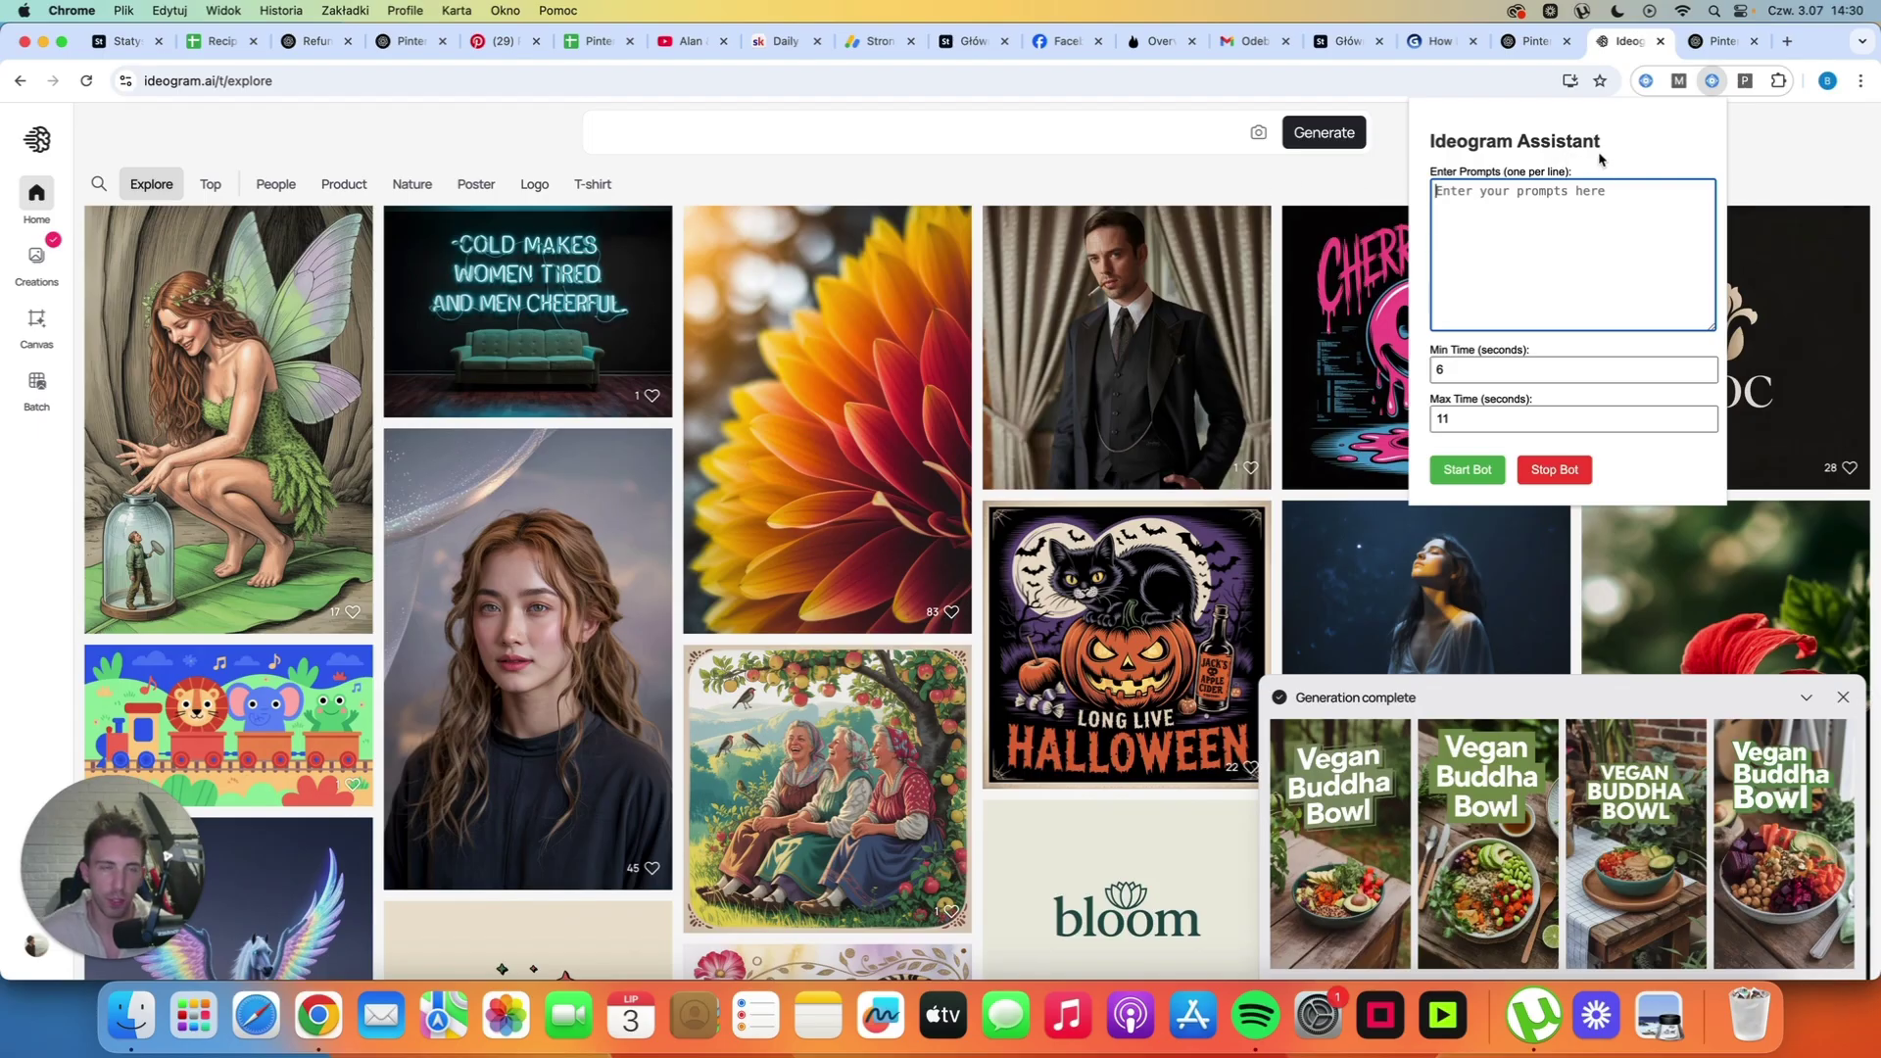
- Paste the ten prompts into the Assistant batch list and start the bot generating them
{"action": "key", "text": "super+v"}
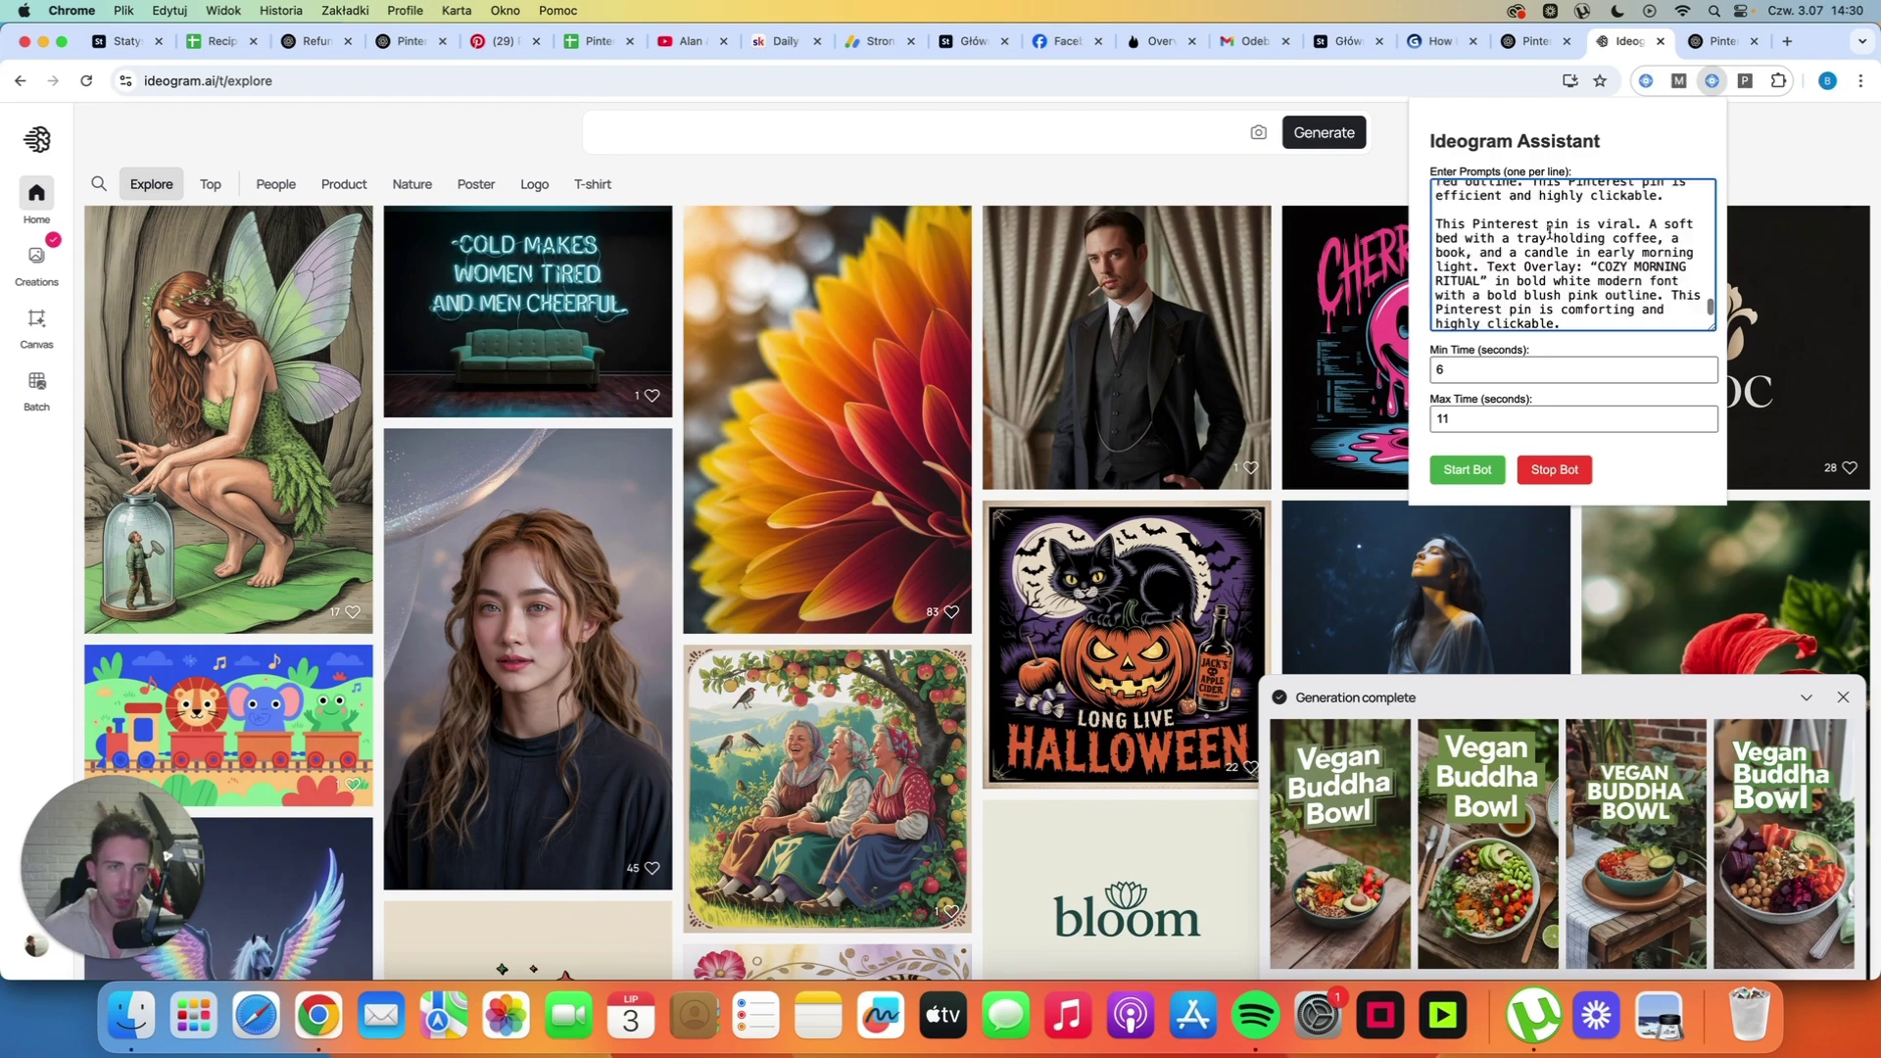
{"action": "scroll", "coordinate": [1524, 229], "scroll_direction": "up", "scroll_amount": 2}
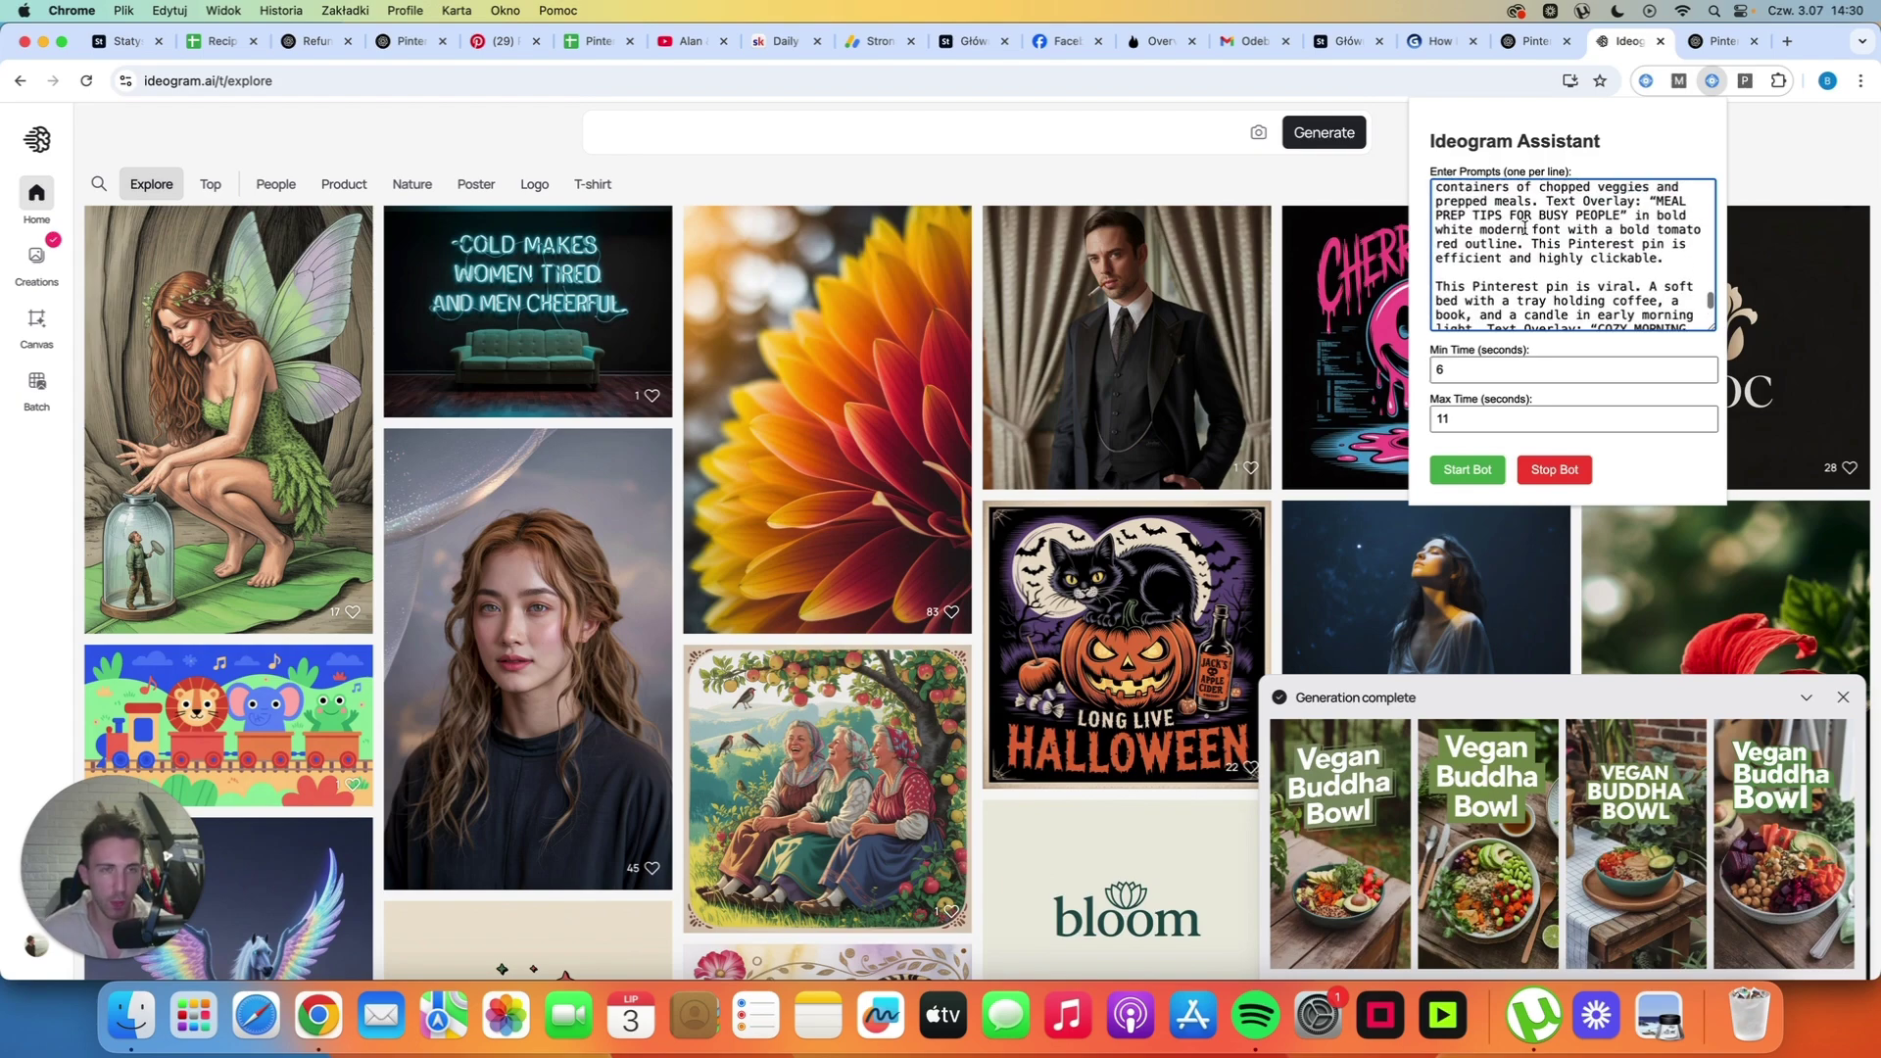
{"action": "scroll", "coordinate": [1557, 272], "scroll_direction": "down", "scroll_amount": 2}
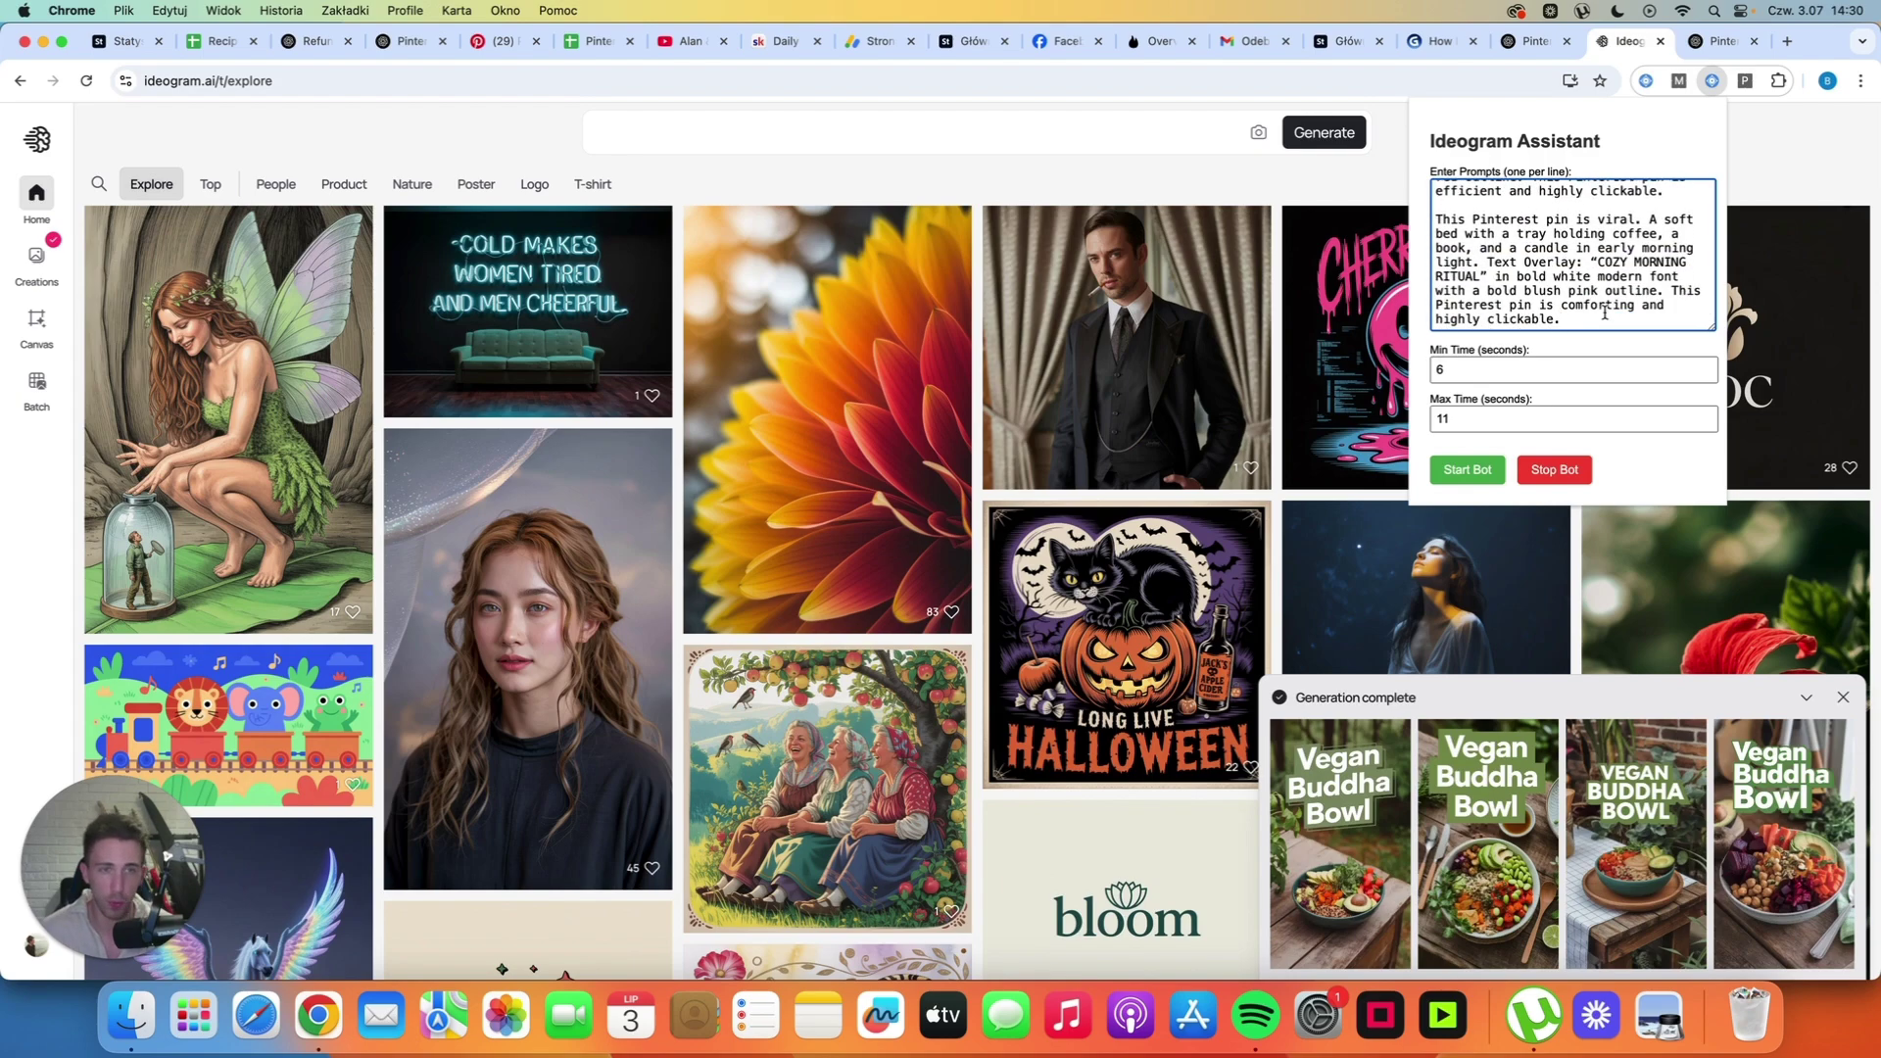
{"action": "left_click", "coordinate": [1470, 471]}
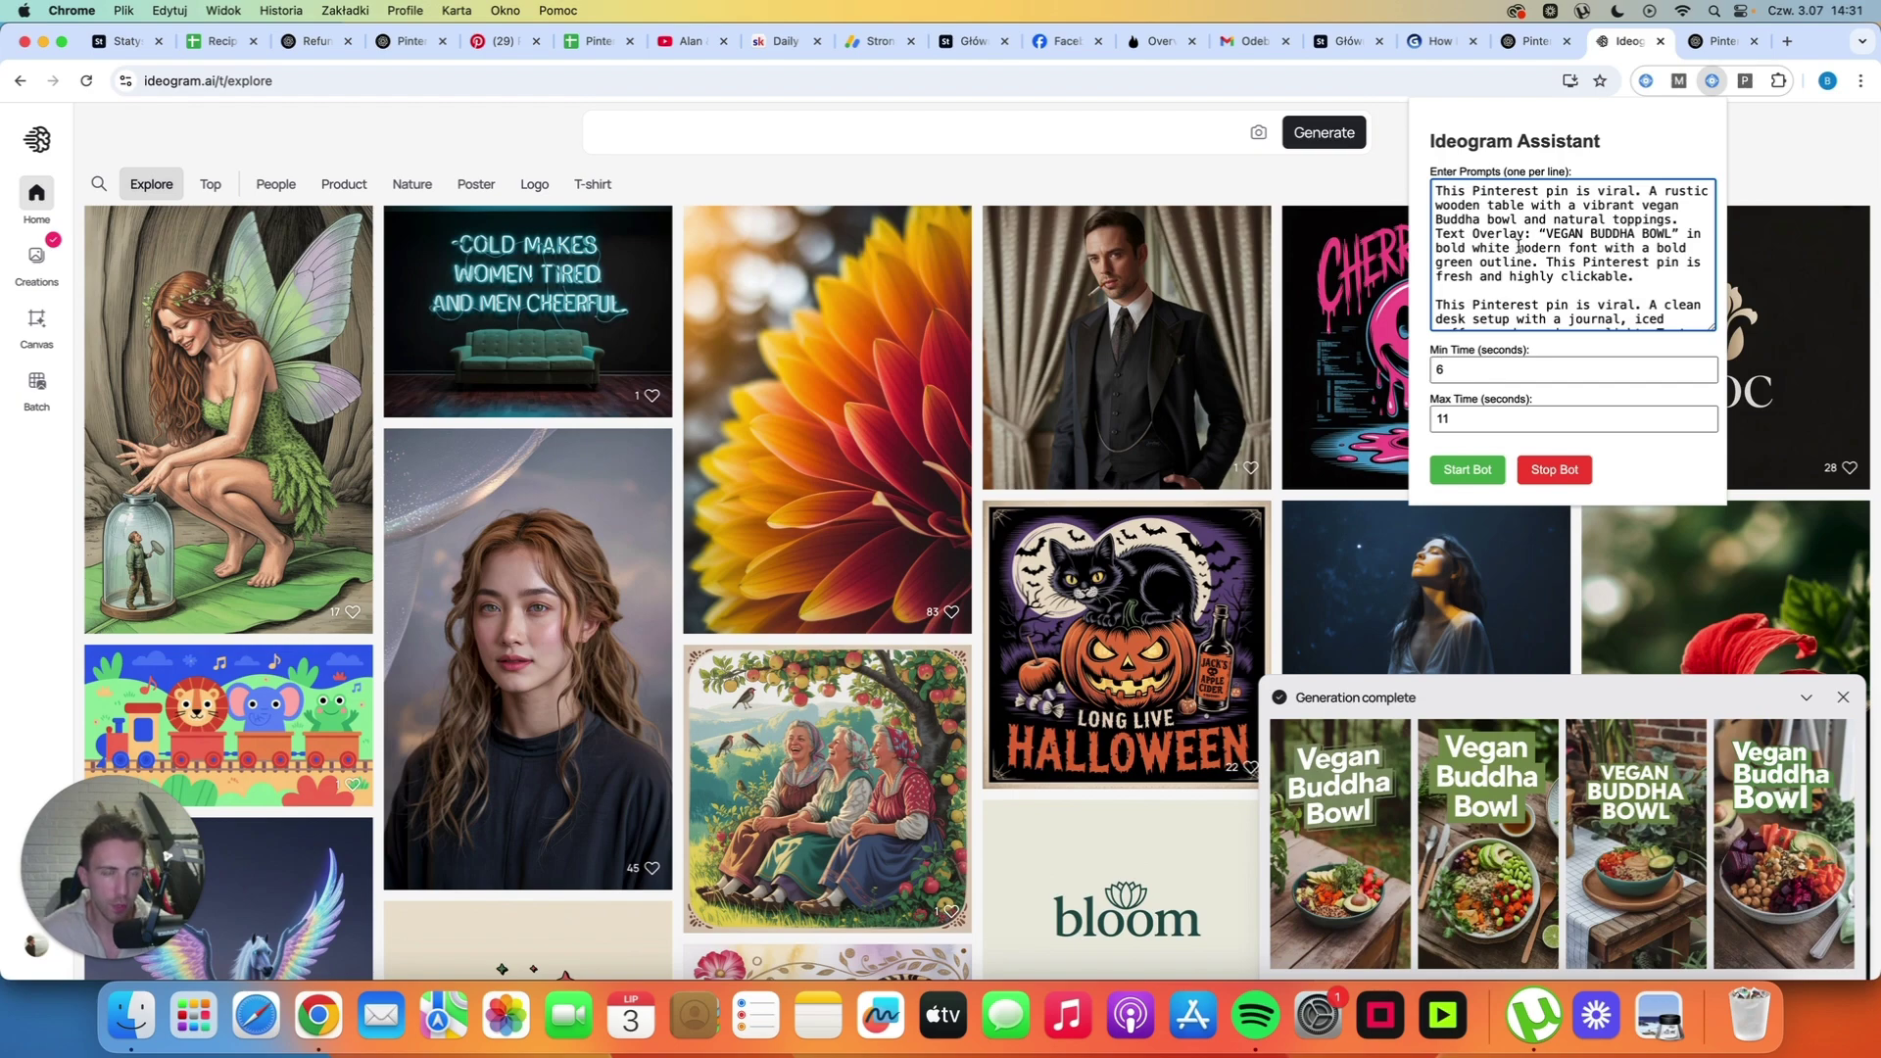
{"action": "left_click", "coordinate": [1468, 471]}
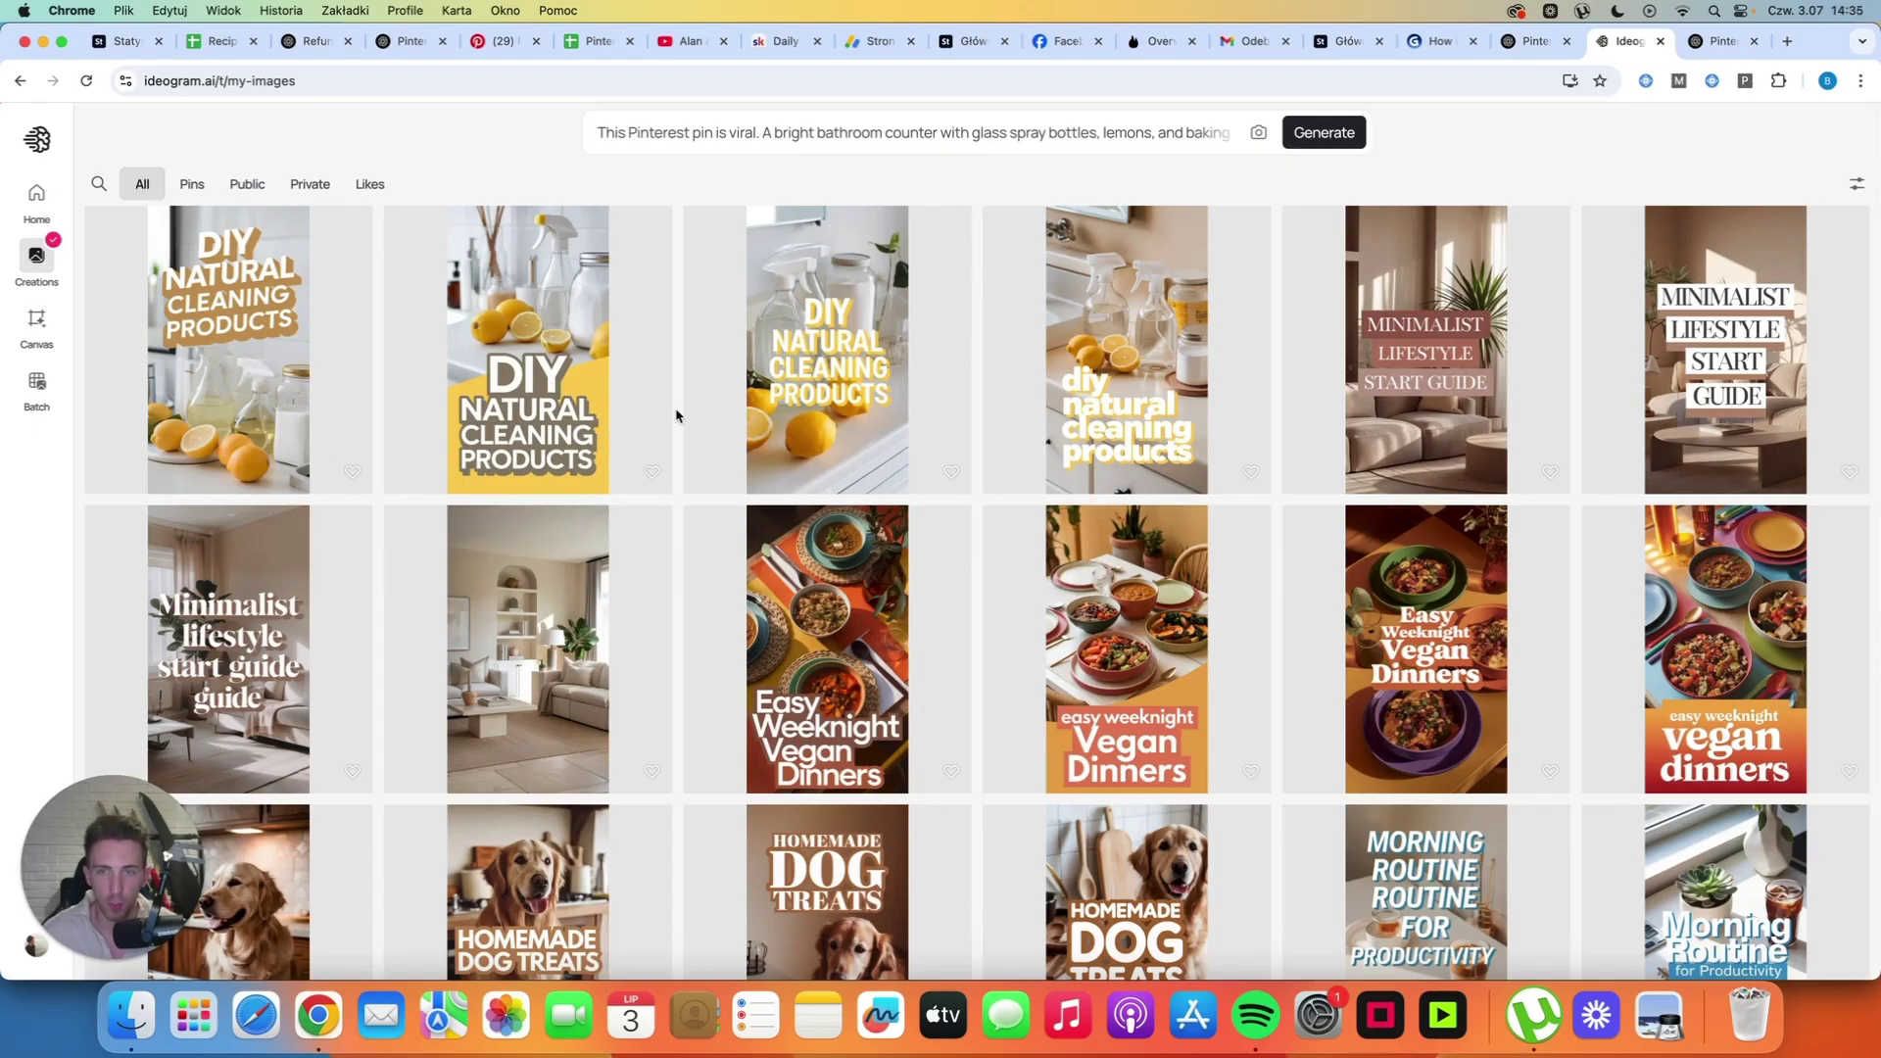
- Switch from the Ideogram gallery to the Pin Lions About page in Skool
{"action": "key", "text": "super+8"}
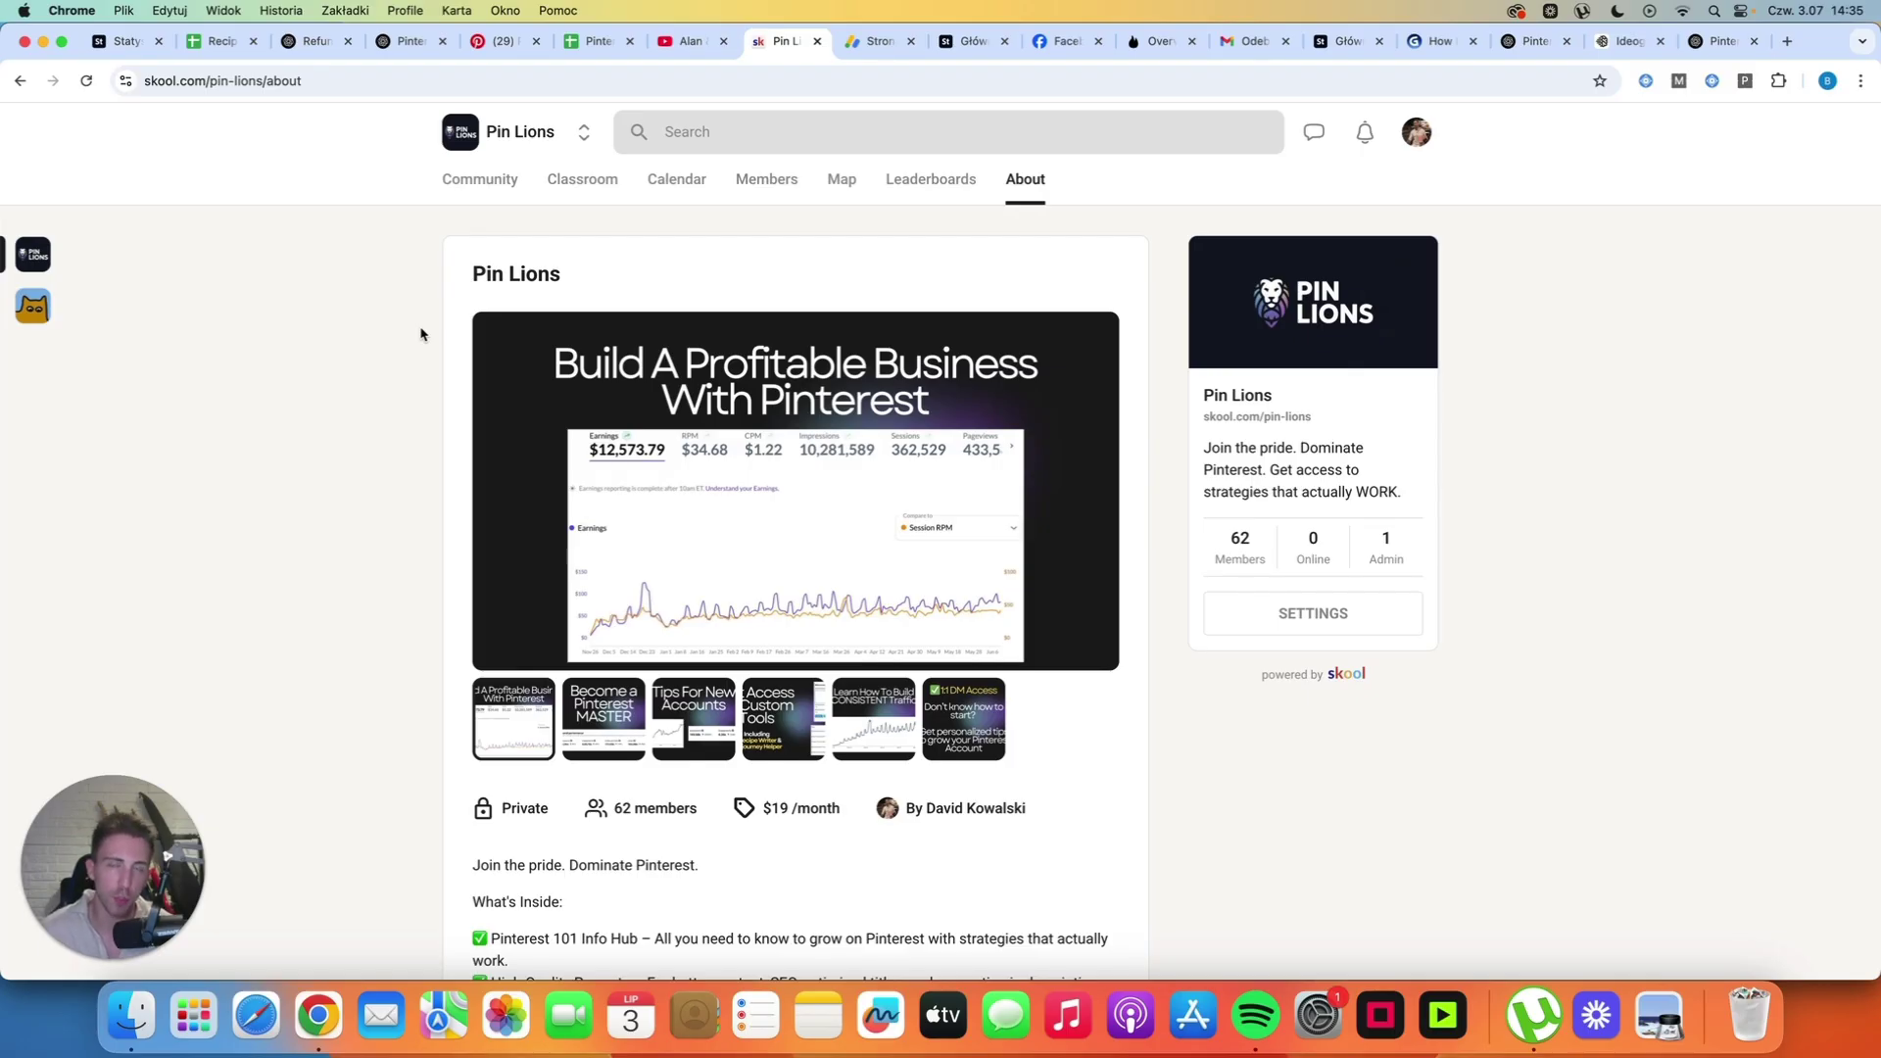
{"action": "scroll", "coordinate": [329, 439], "scroll_direction": "down", "scroll_amount": 2}
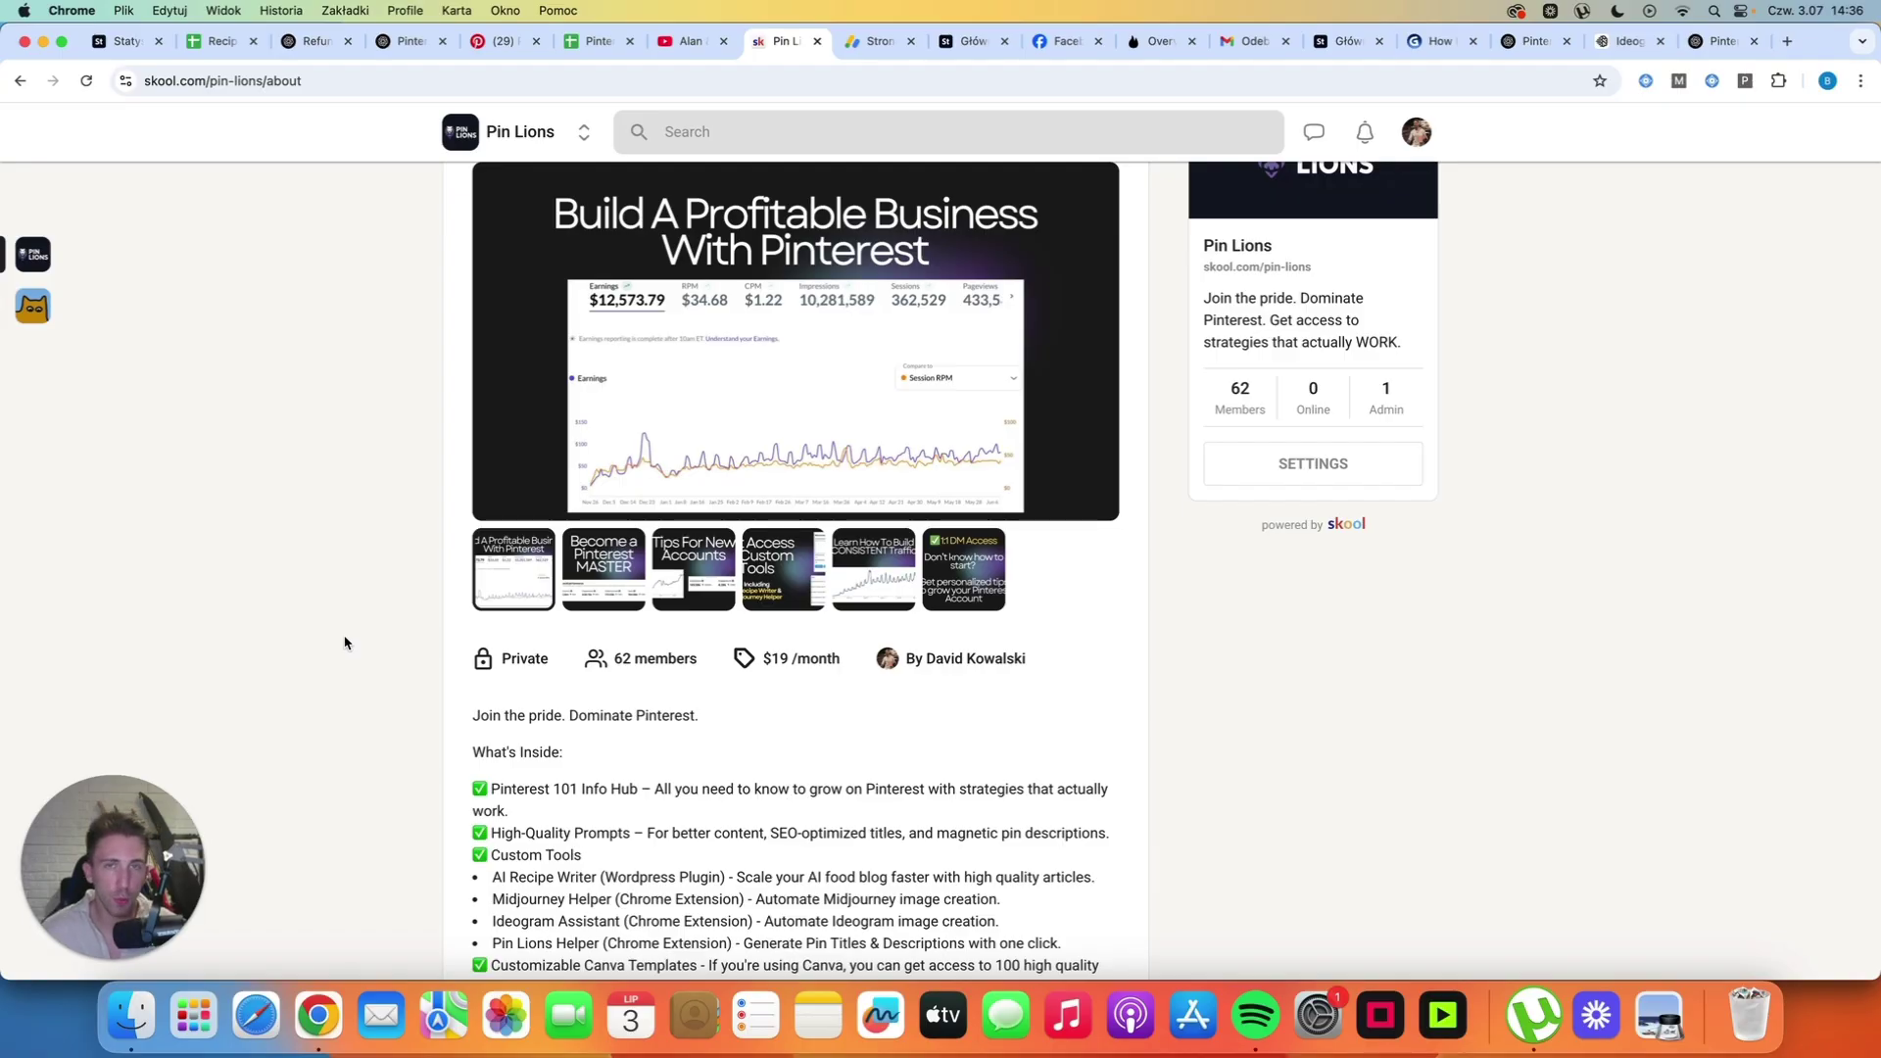
{"action": "scroll", "coordinate": [346, 643], "scroll_direction": "up", "scroll_amount": 1}
{"action": "scroll", "coordinate": [345, 643], "scroll_direction": "up", "scroll_amount": 2}
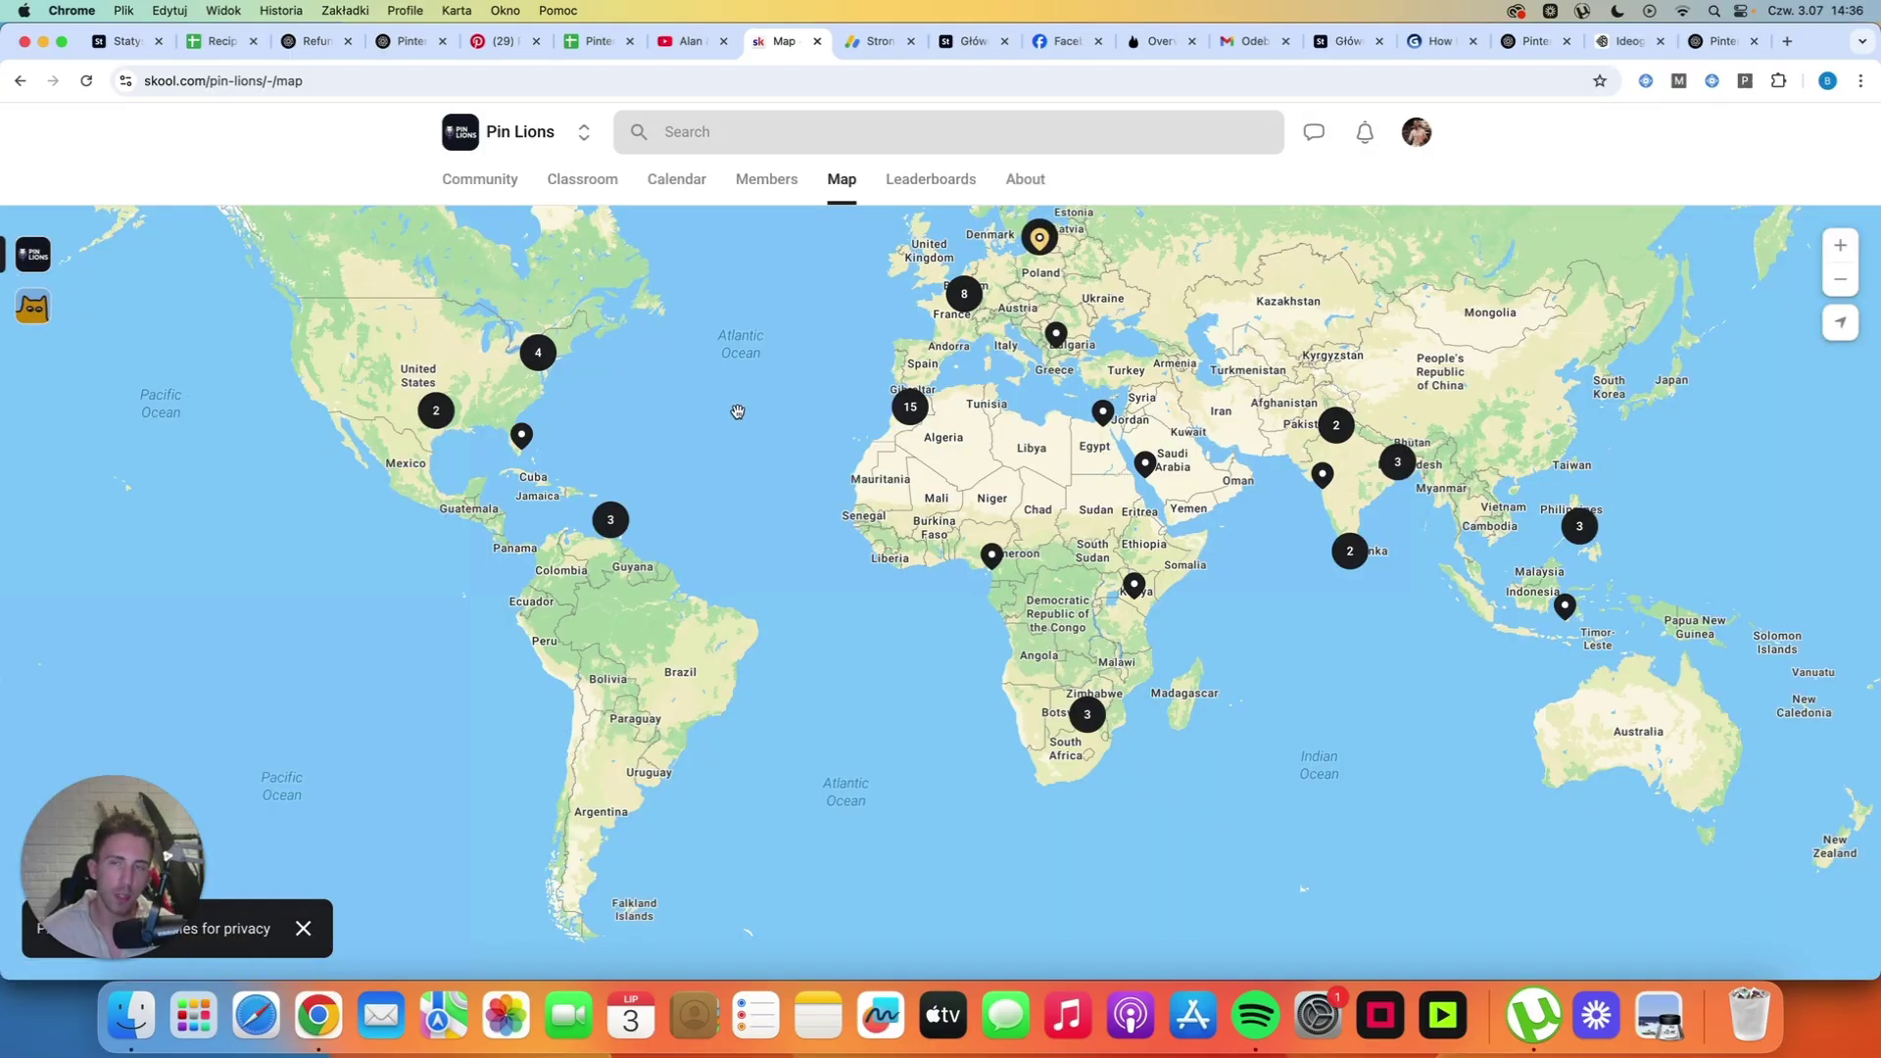
{"action": "scroll", "coordinate": [736, 425], "scroll_direction": "up", "scroll_amount": 1}
{"action": "scroll", "coordinate": [742, 431], "scroll_direction": "up", "scroll_amount": 1}
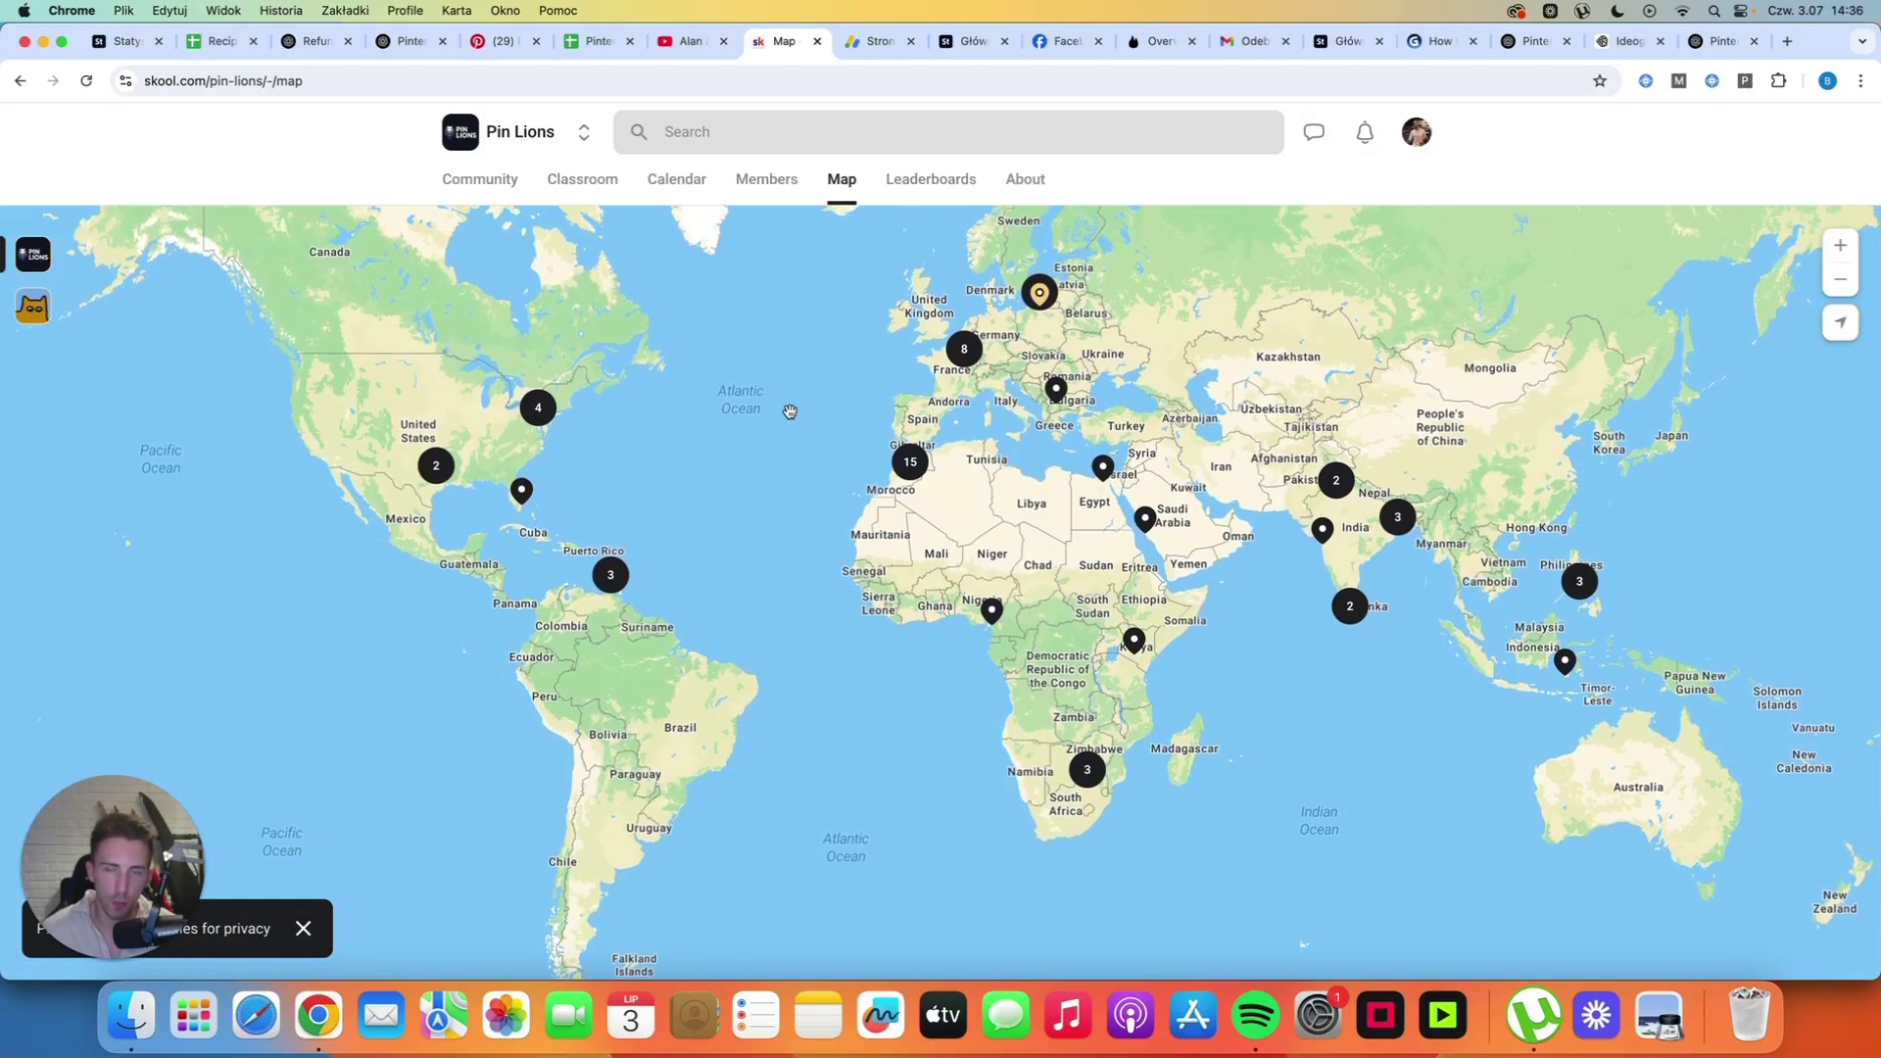